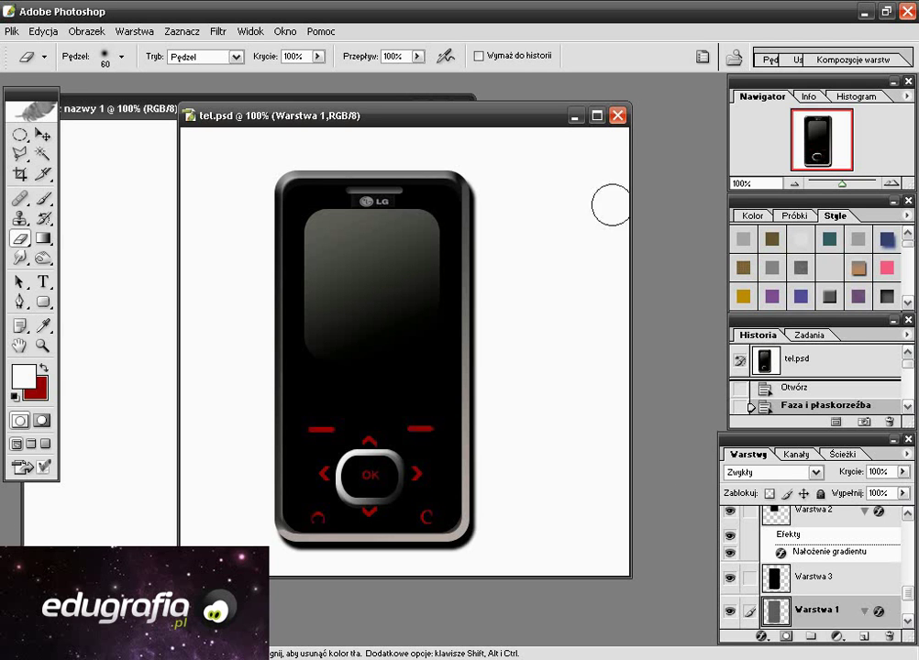
Minimize tel.psd, bring the blank Bez nazwy 1 document forward, and set the foreground colour to grey 646464
click(575, 116)
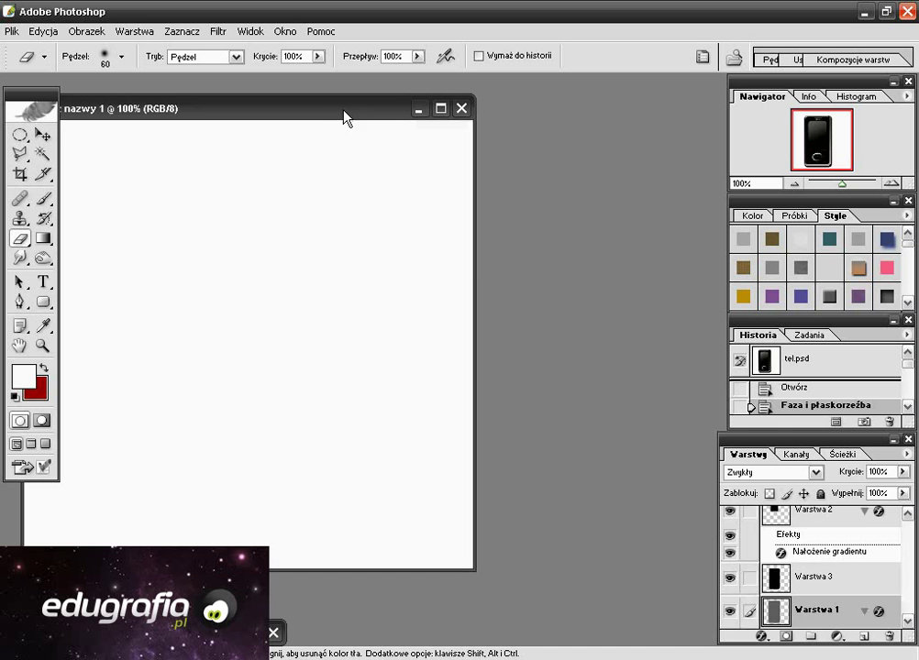
drag(342, 117, 456, 128)
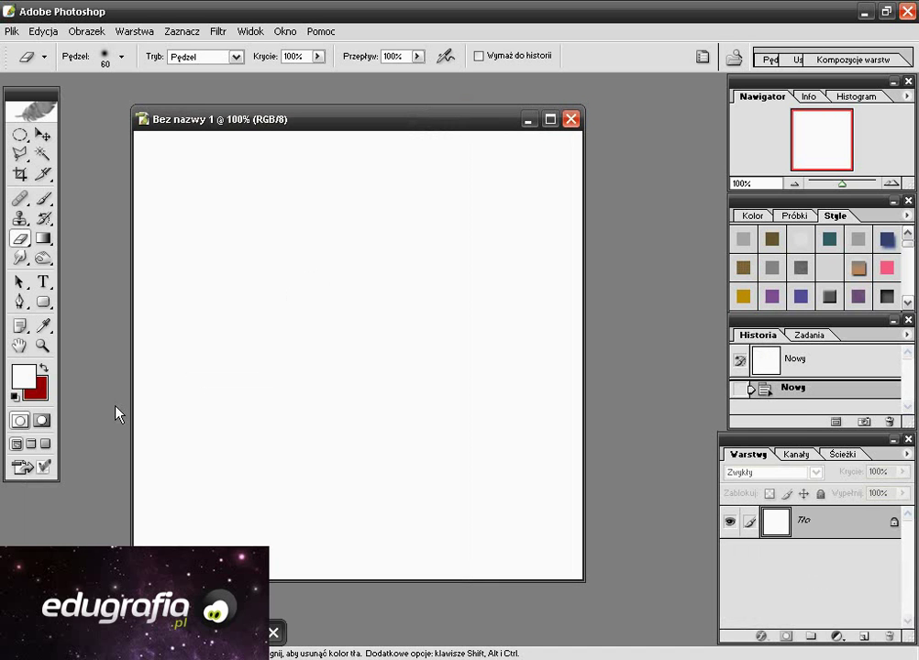
click(24, 384)
mouse_move(350, 326)
mouse_down()
mouse_move(337, 359)
mouse_move(337, 397)
mouse_up()
click(752, 247)
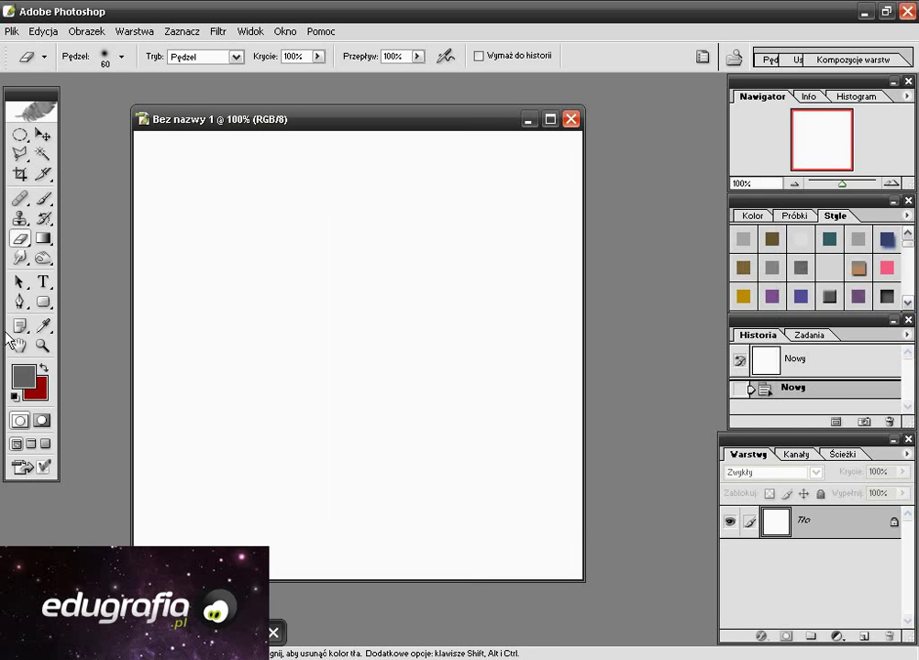
On a new layer, draw a tall grey rounded rectangle with a 25 px radius filling most of the canvas
key(ctrl+shift+alt+n)
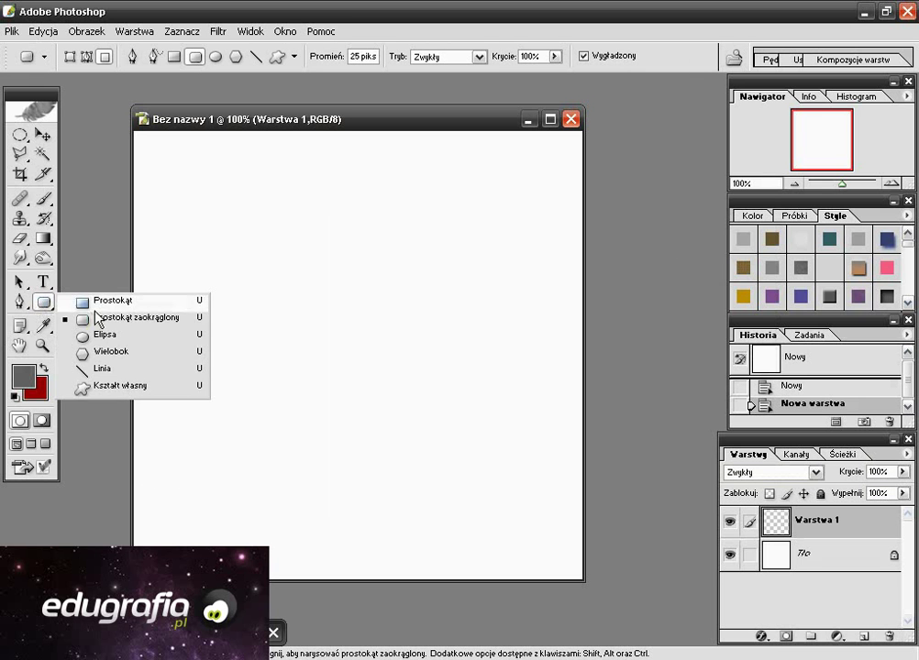
drag(43, 302, 103, 321)
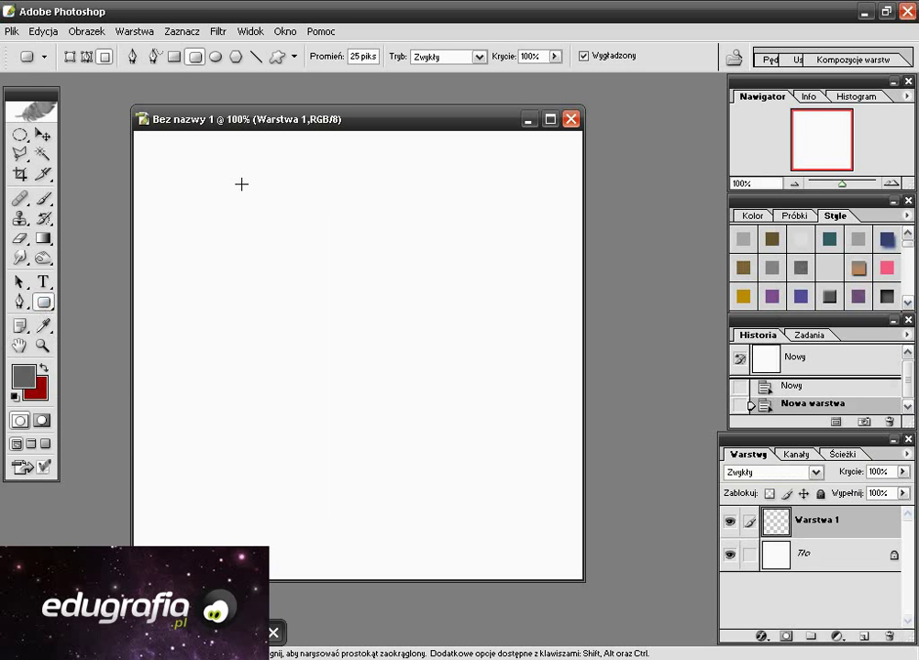
mouse_move(242, 183)
mouse_down()
mouse_move(427, 477)
mouse_move(446, 562)
mouse_up()
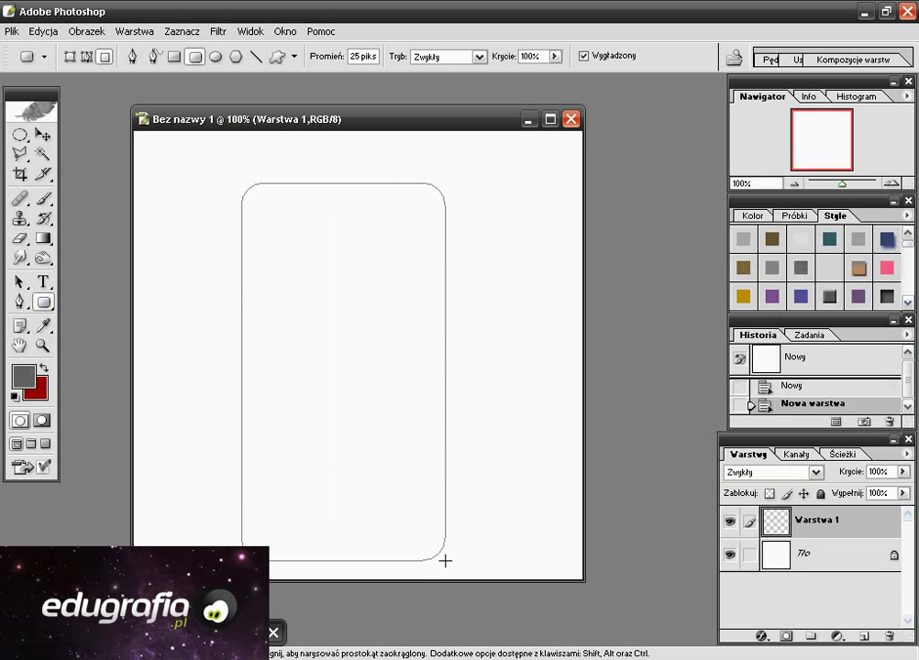
drag(446, 560, 450, 561)
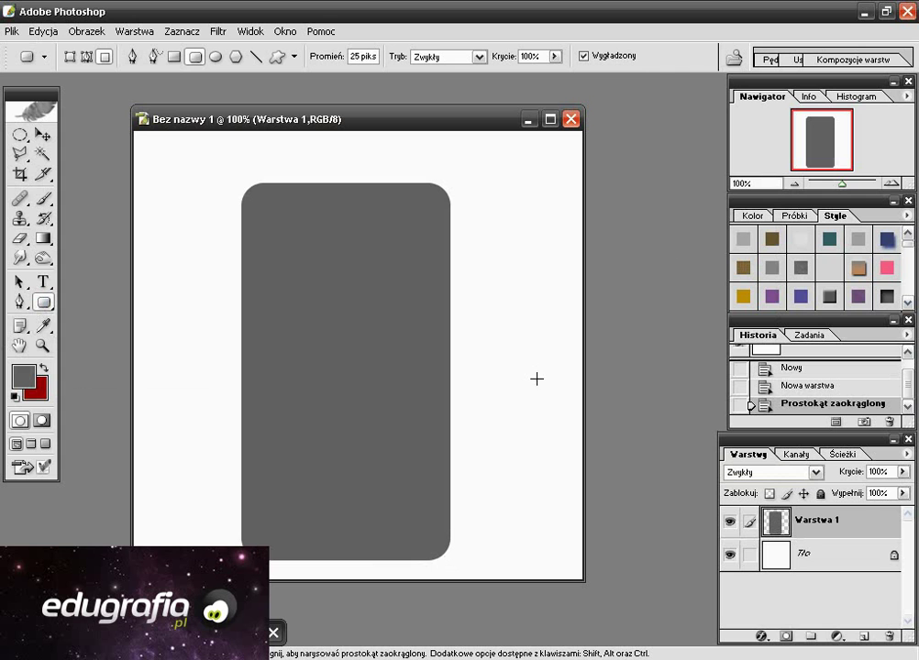
Give Warstwa 1 a drop shadow with 100% opacity, 9 px distance and 17% spread
right_click(772, 522)
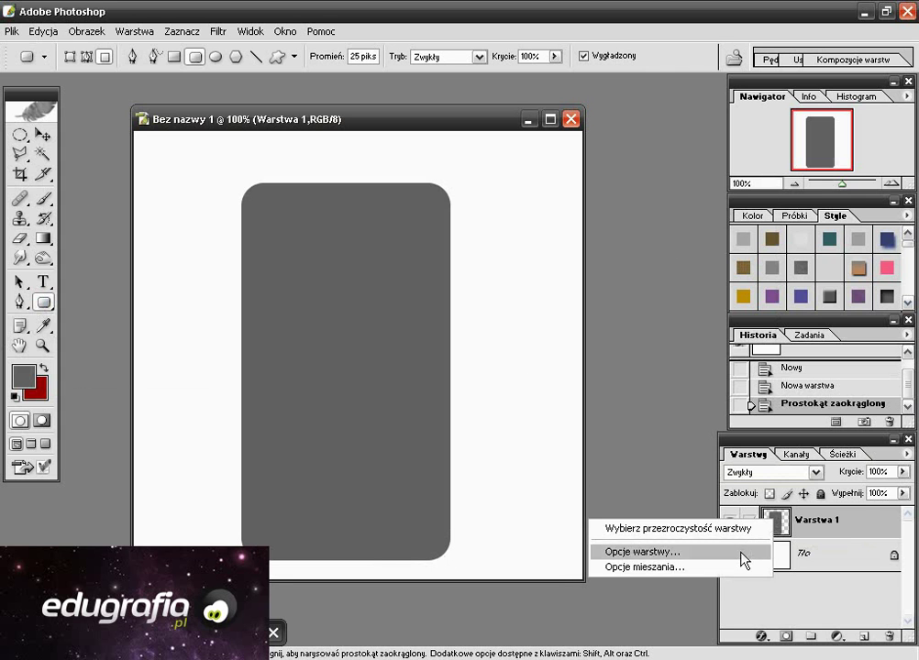
click(734, 569)
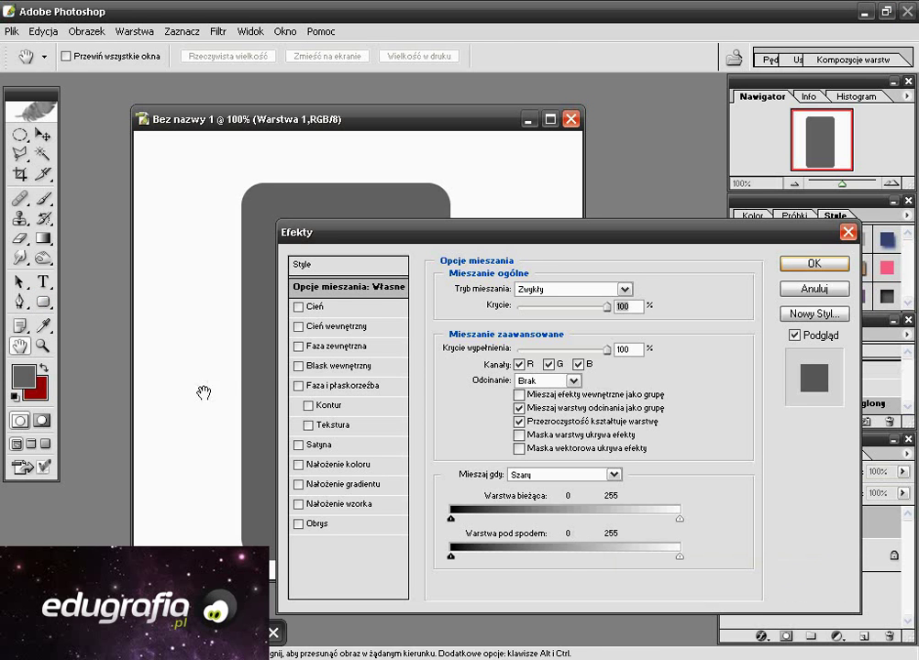
click(299, 307)
click(315, 308)
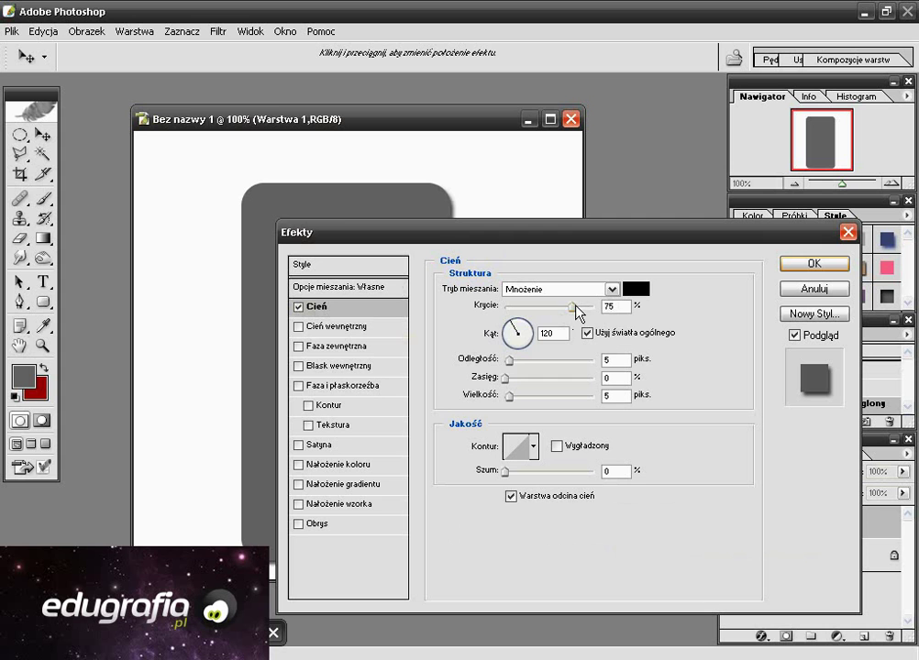
drag(574, 308, 601, 308)
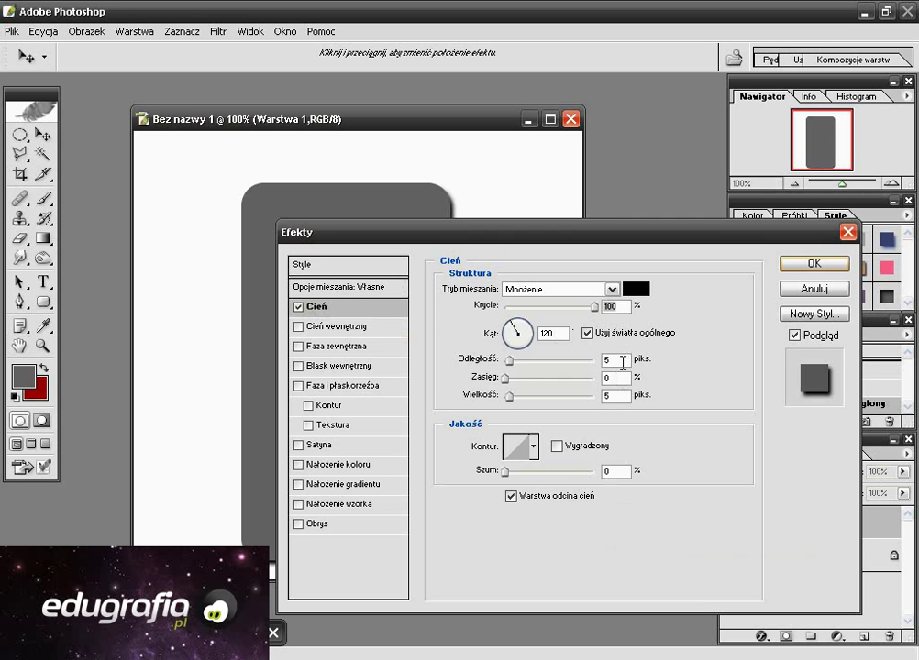
double_click(624, 360)
text(9)
double_click(617, 378)
text(17)
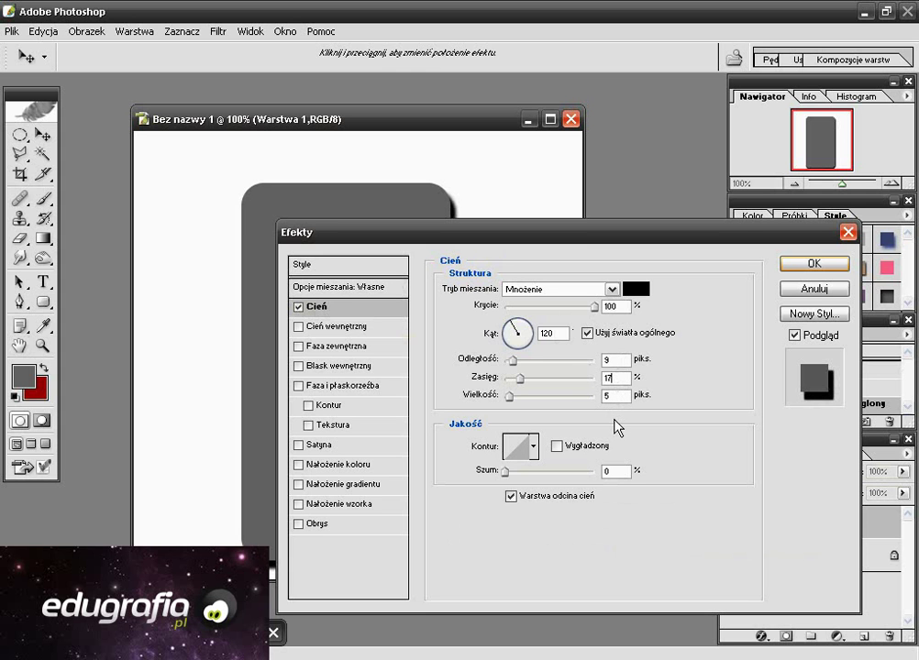
Enable Bevel and Emboss with 1000% depth, 9 px size and 68% highlight and shadow opacities
click(299, 386)
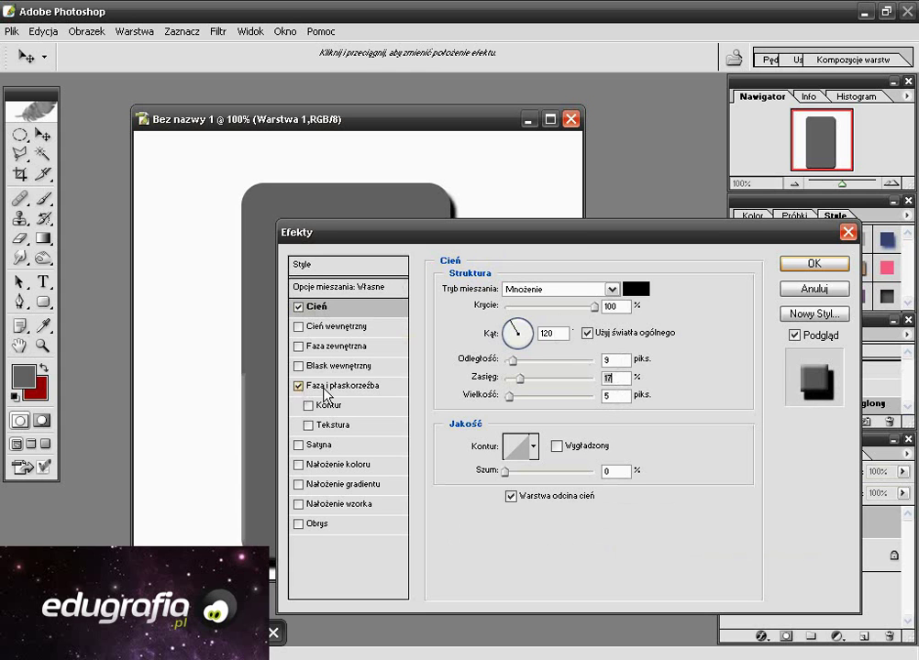
click(335, 385)
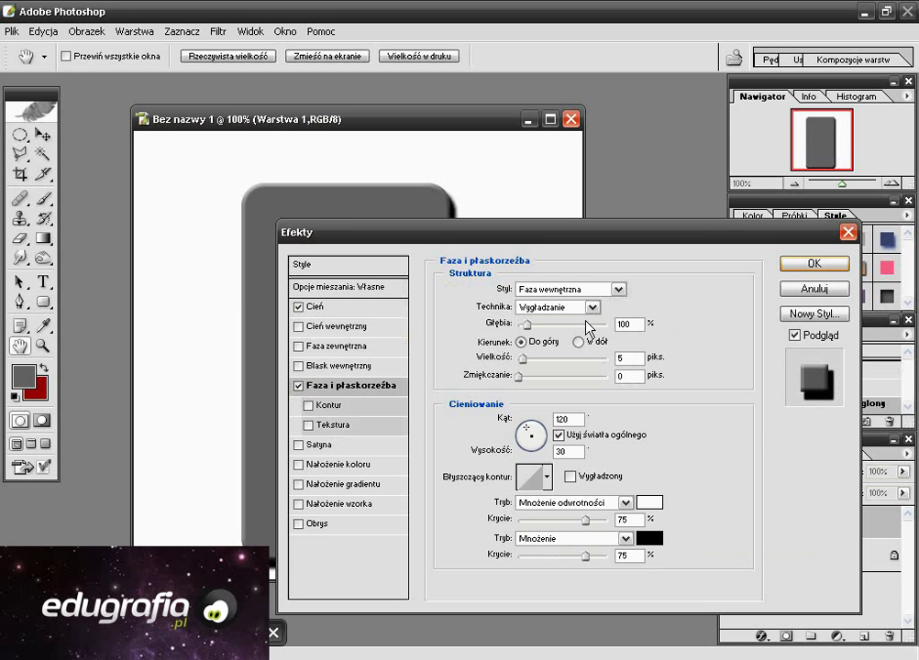
drag(527, 325, 663, 335)
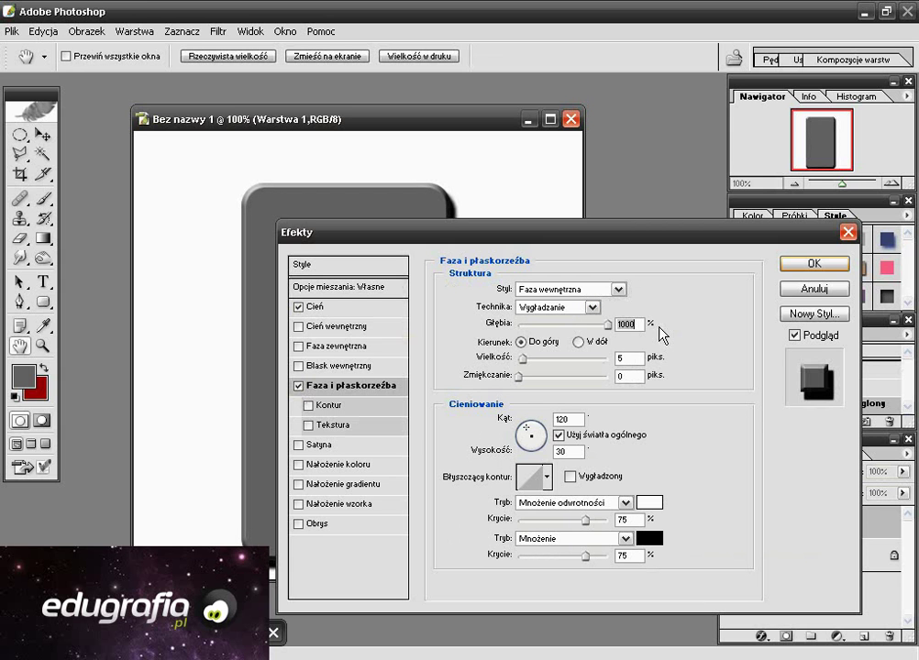
key(Tab)
text(9)
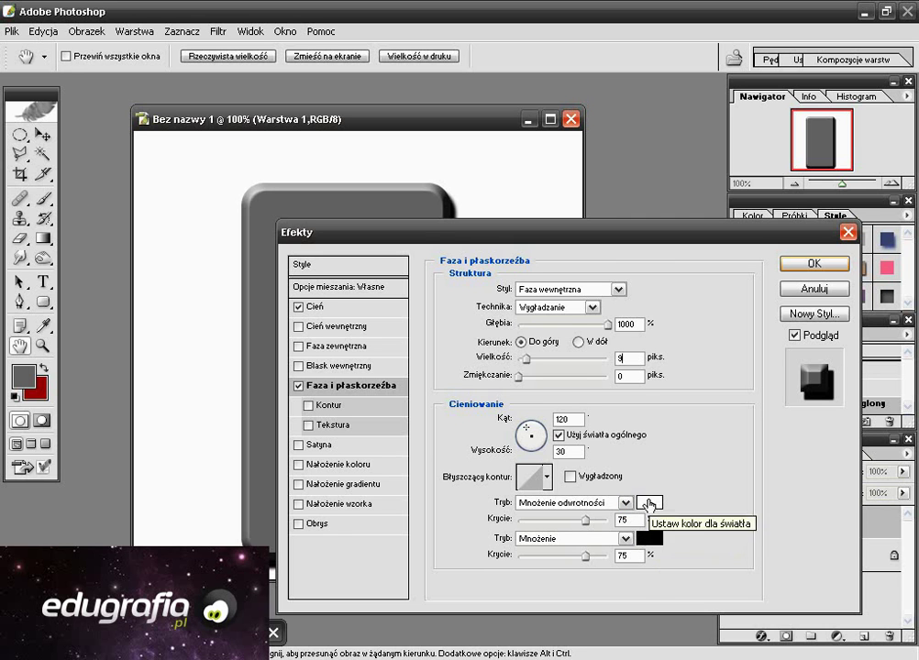
click(577, 521)
drag(578, 523, 579, 523)
text(68)
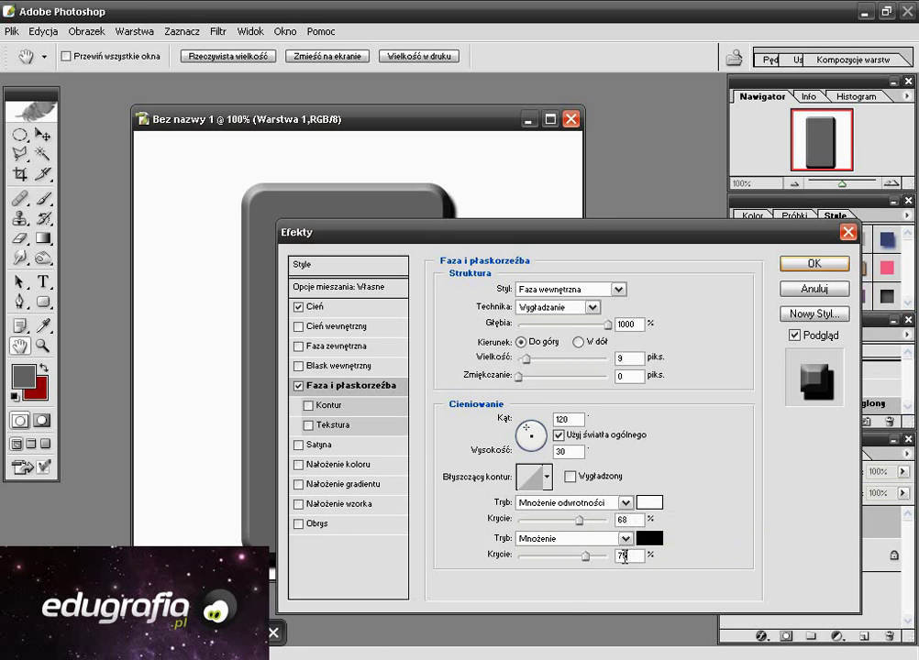
click(605, 557)
text(68)
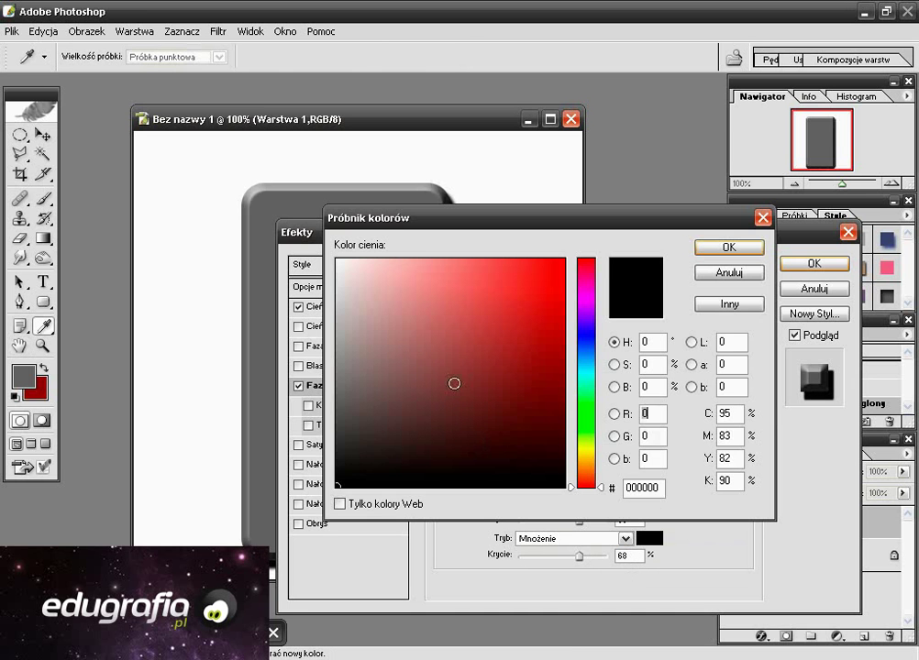
Make the bevel shadow white in Rozjaśnianie (Color Dodge) mode, and enable Gradient Overlay
click(337, 261)
click(664, 244)
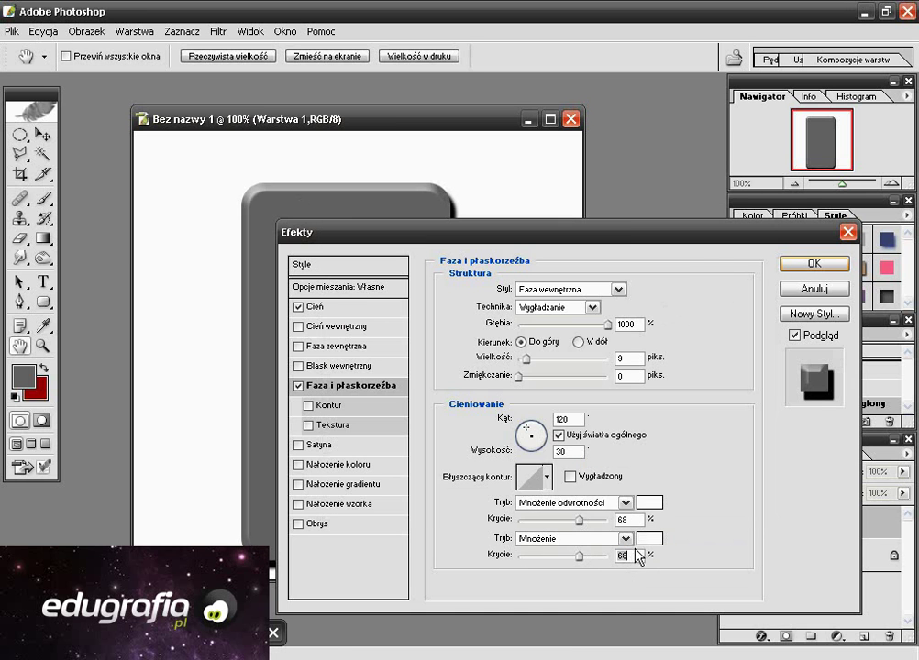
click(626, 538)
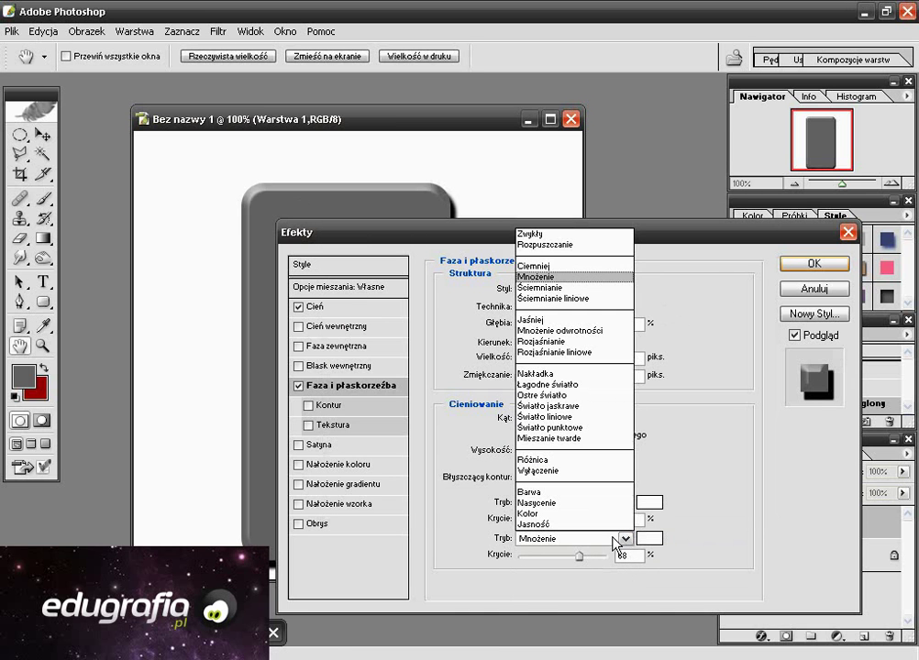
click(551, 341)
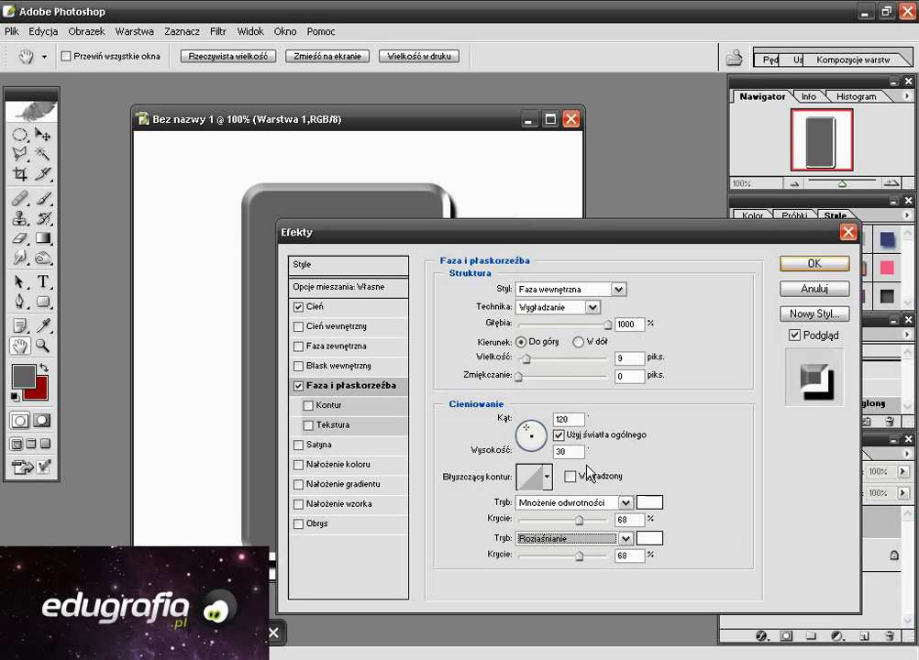
click(298, 485)
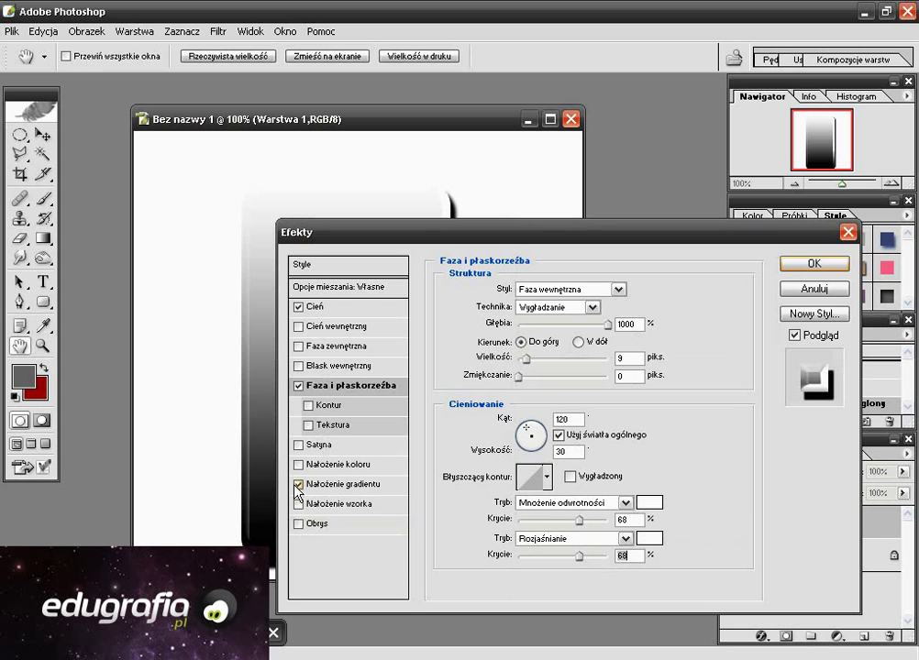
Set the overlay gradient to run from dark grey 3a3736 to near-black 141414
click(323, 492)
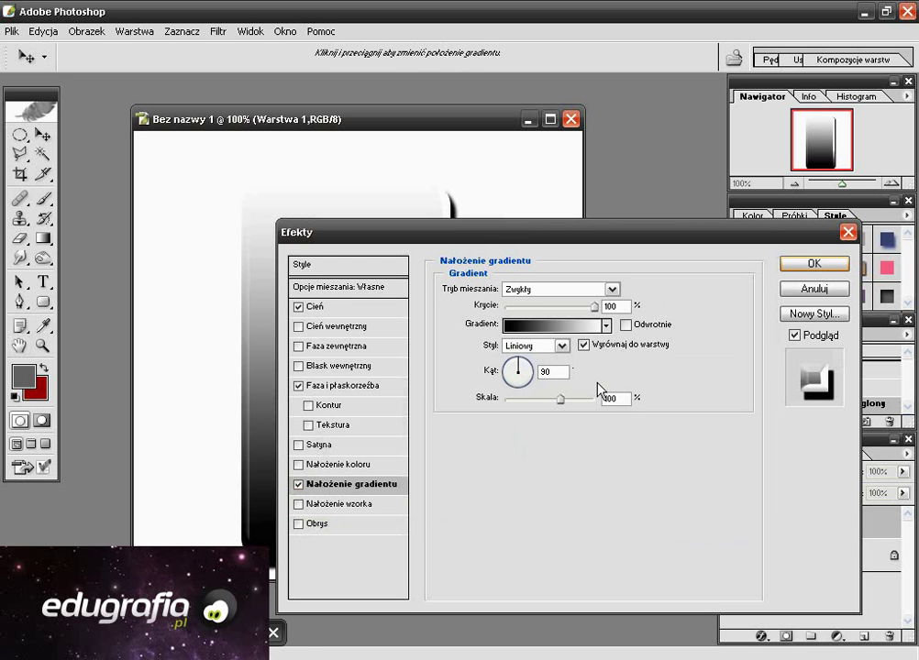
click(555, 328)
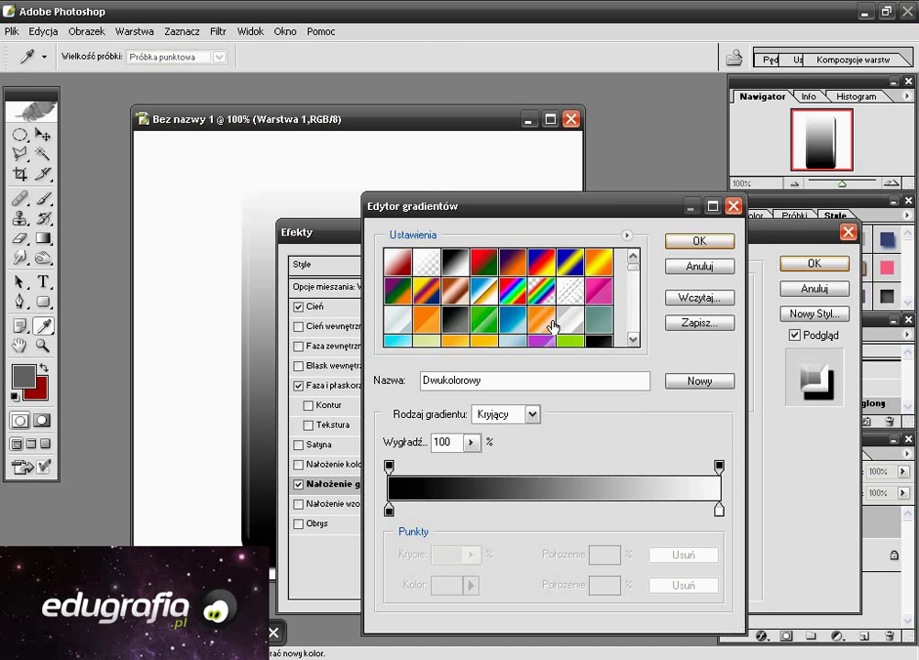
double_click(390, 510)
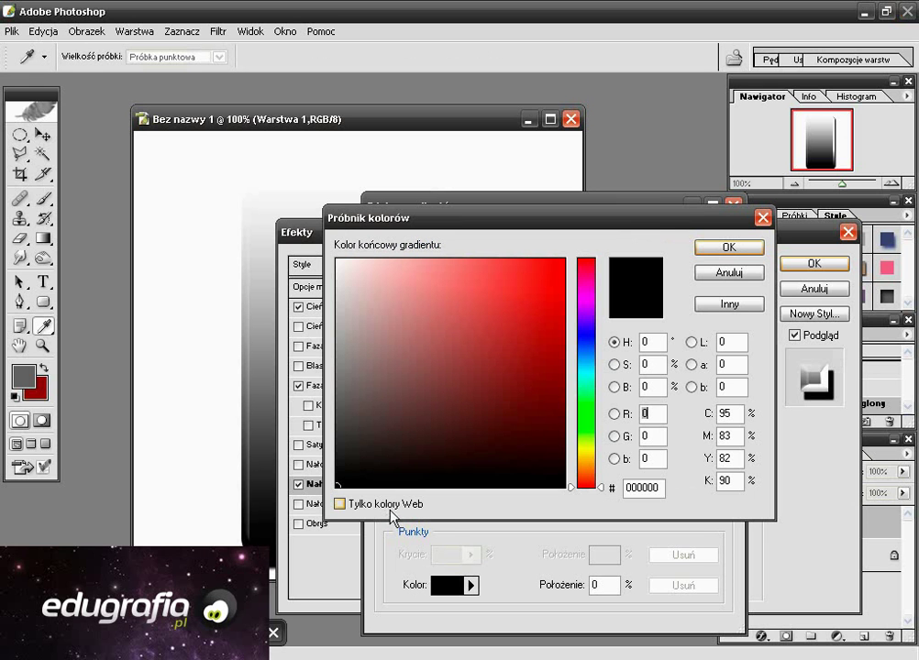
double_click(645, 488)
text(3)
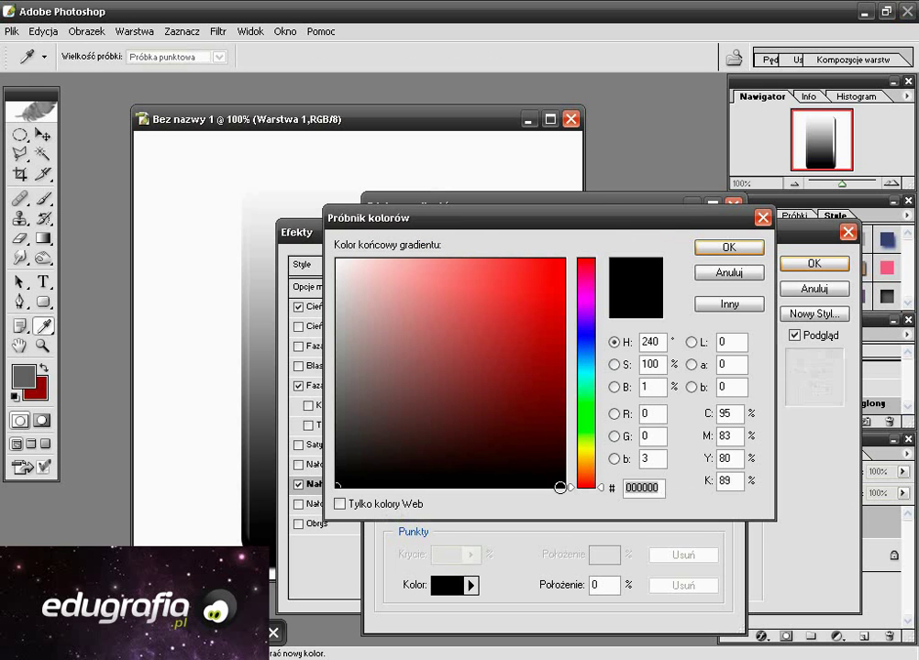
text(a3)
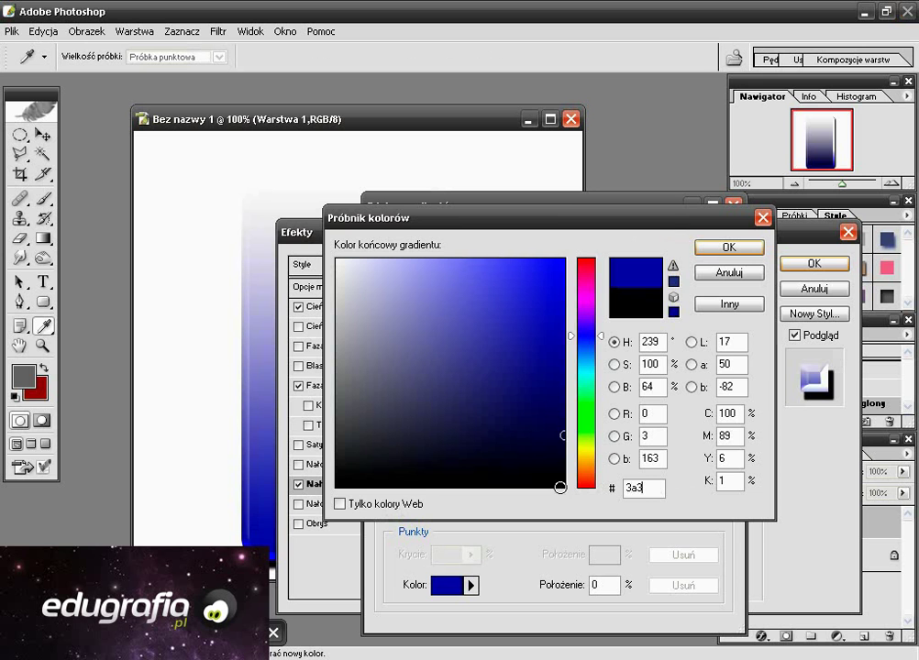
text(7)
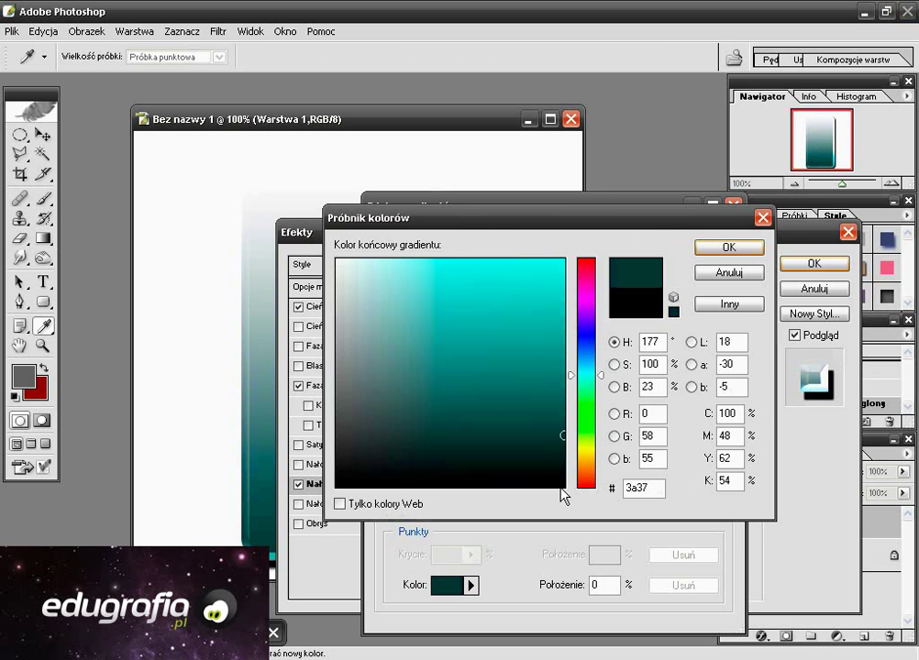
text(36)
click(722, 249)
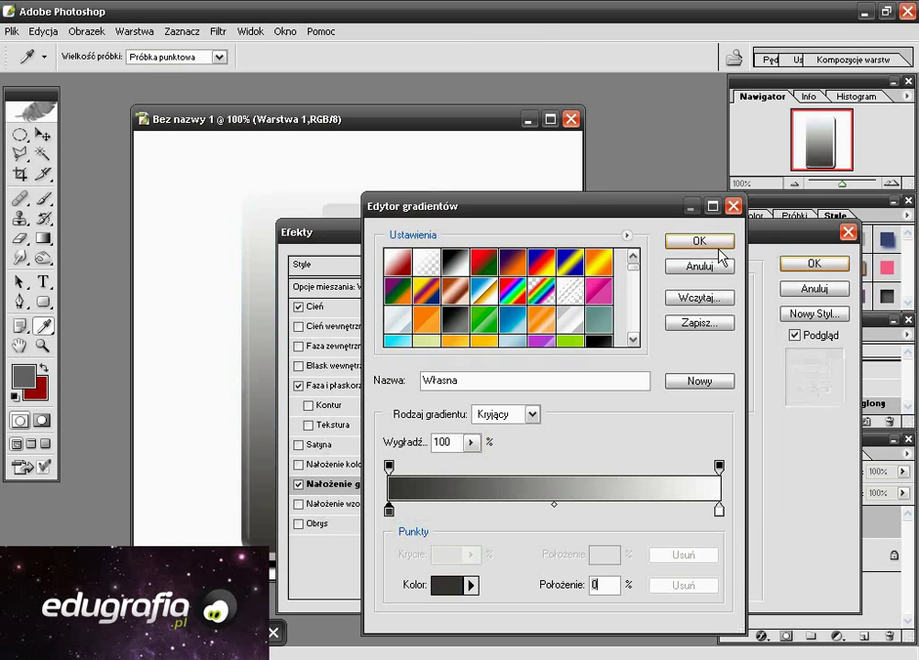
double_click(719, 511)
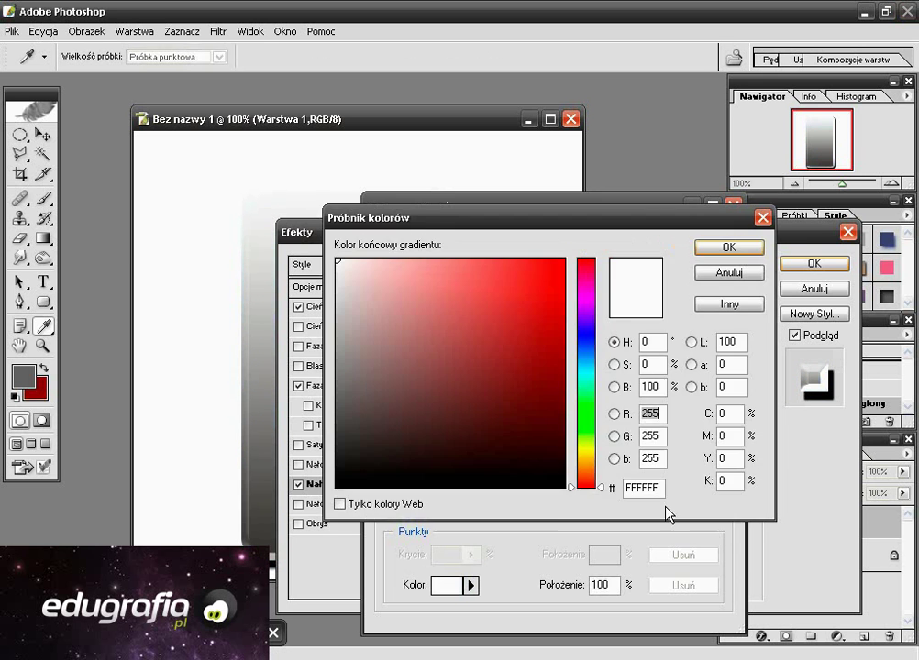
drag(662, 492, 607, 492)
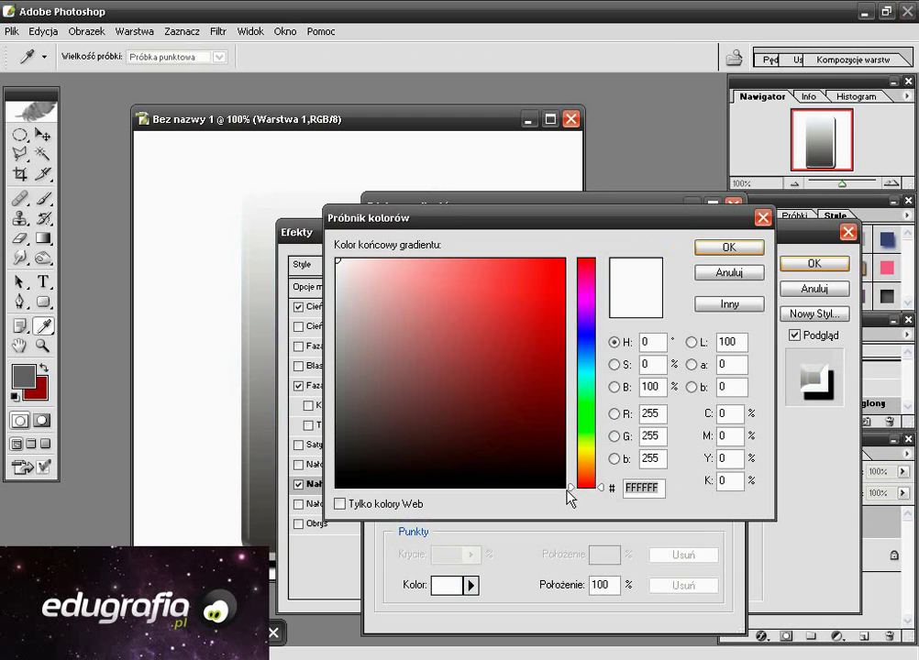
text(141414)
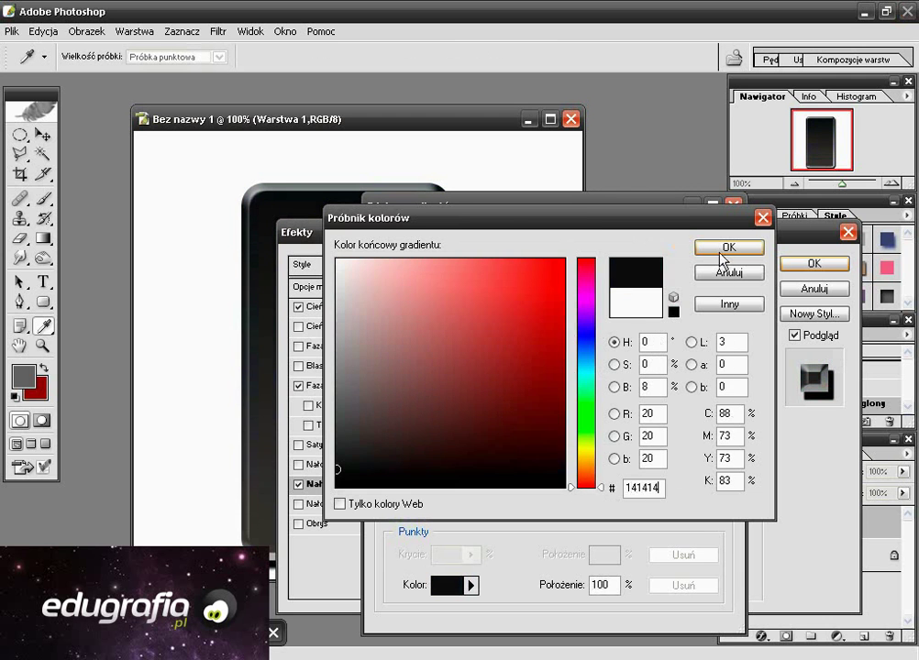
click(720, 249)
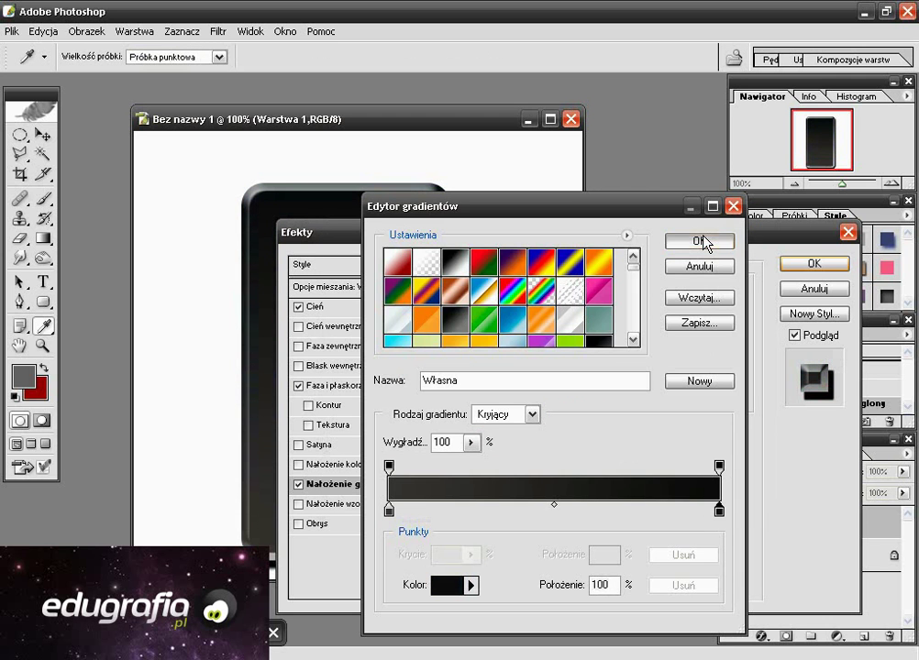
click(701, 241)
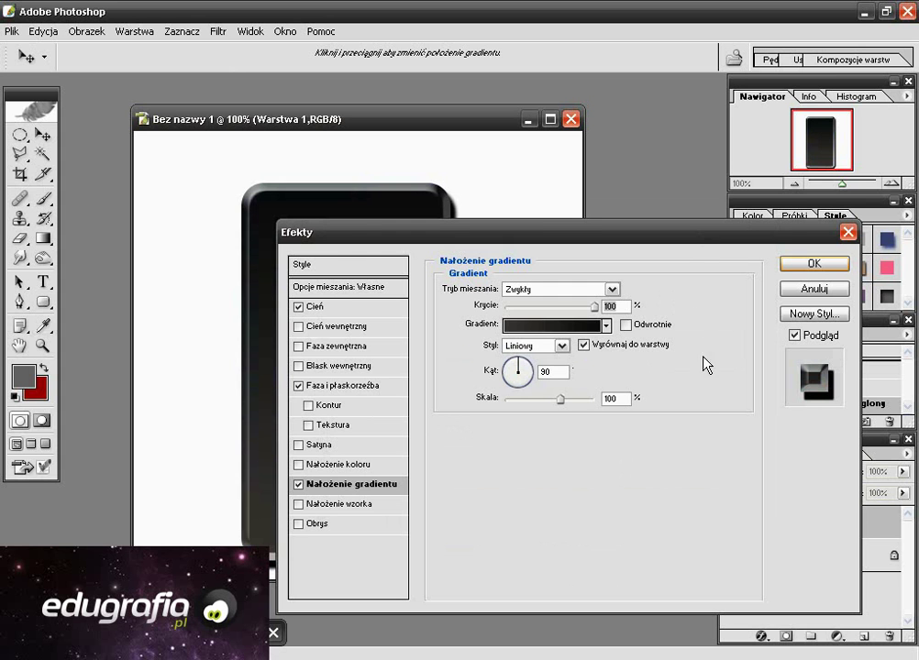
Set the gradient angle to 100° and scale to 100%, then apply the layer effects
double_click(563, 372)
text(1)
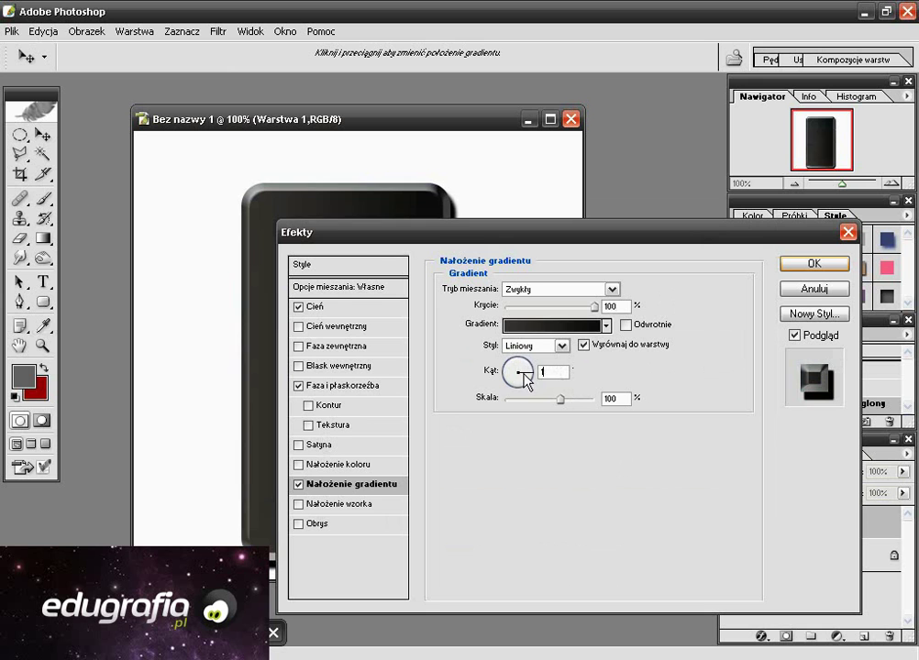
text(00)
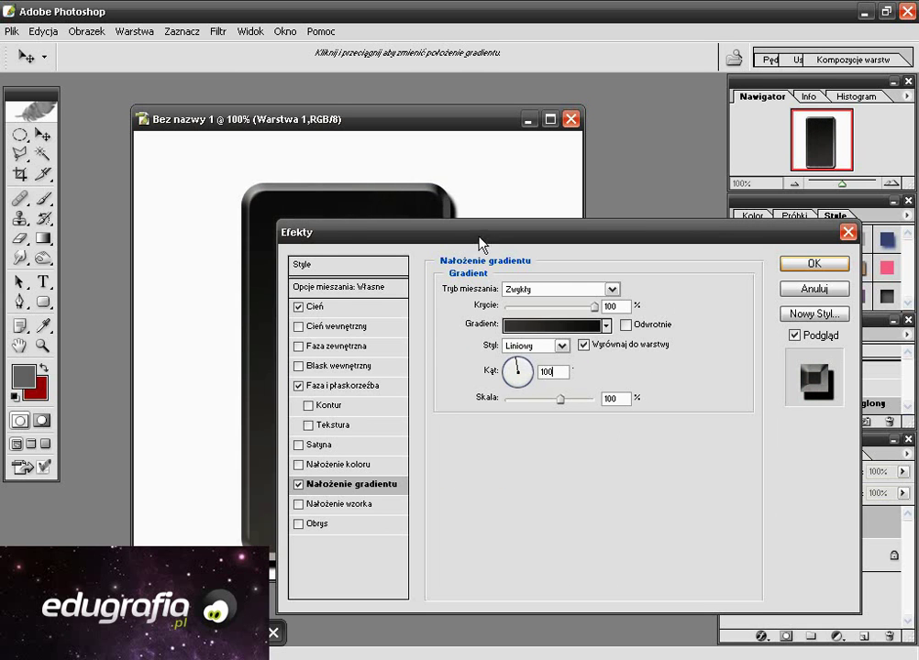
mouse_move(484, 238)
mouse_down()
mouse_move(561, 214)
mouse_move(566, 171)
mouse_up()
text(0)
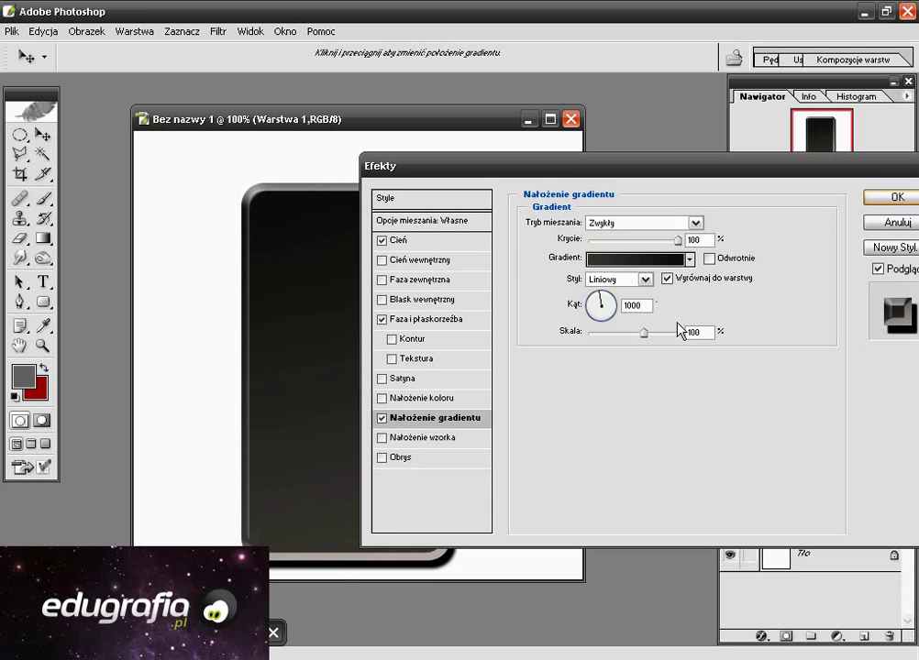
key(BackSpace)
click(703, 333)
text(0)
click(898, 200)
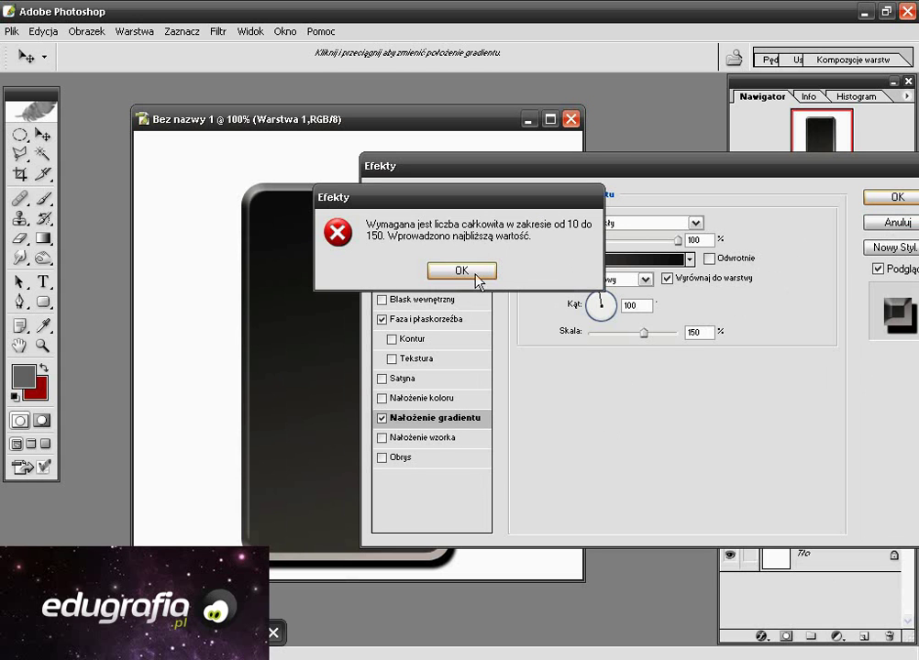
click(476, 274)
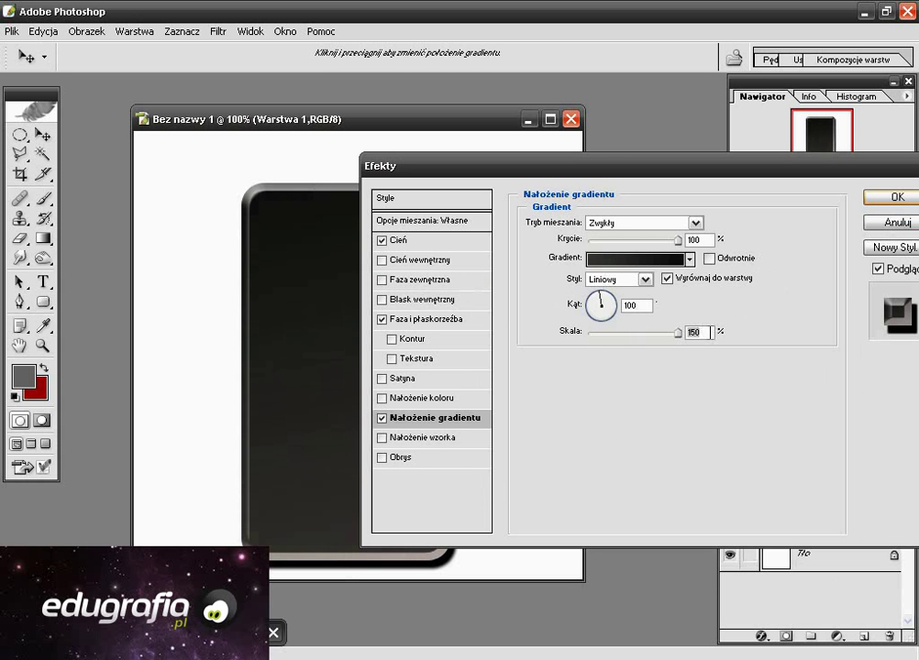
text(100)
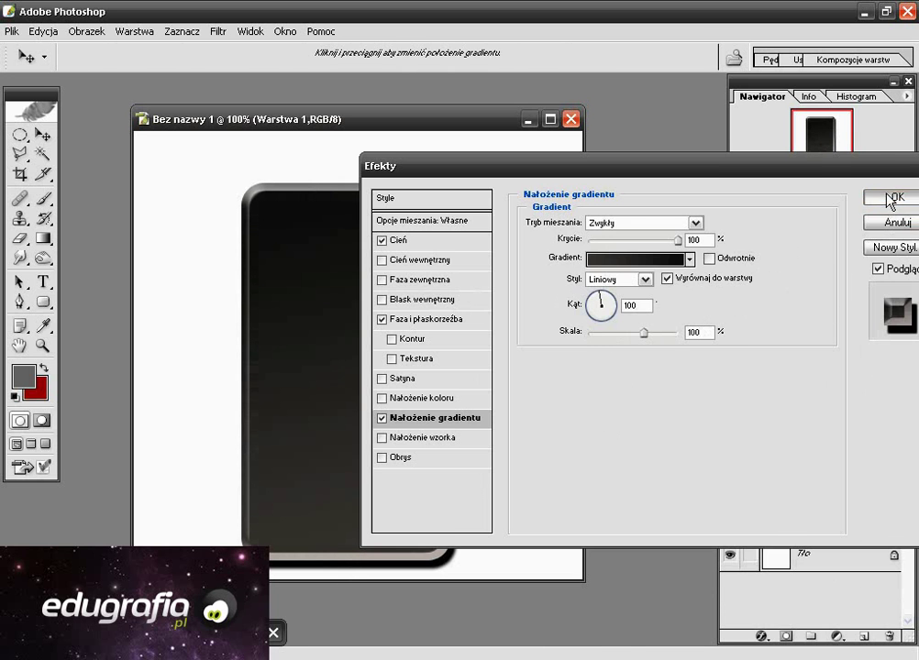
click(889, 200)
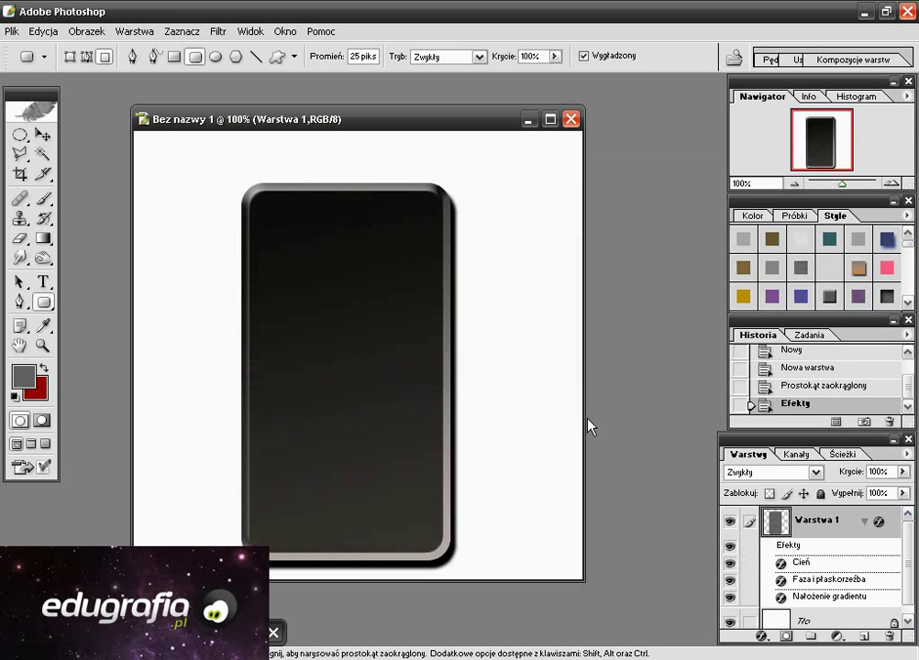
On new layer Warstwa 2, draw a black rounded rectangle inset within the phone body
click(863, 637)
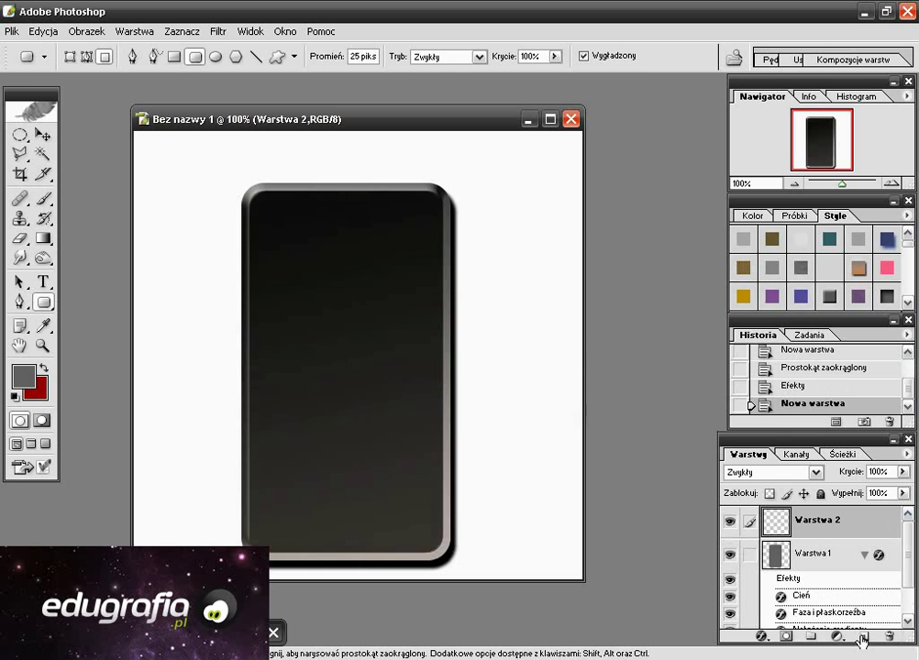
click(13, 376)
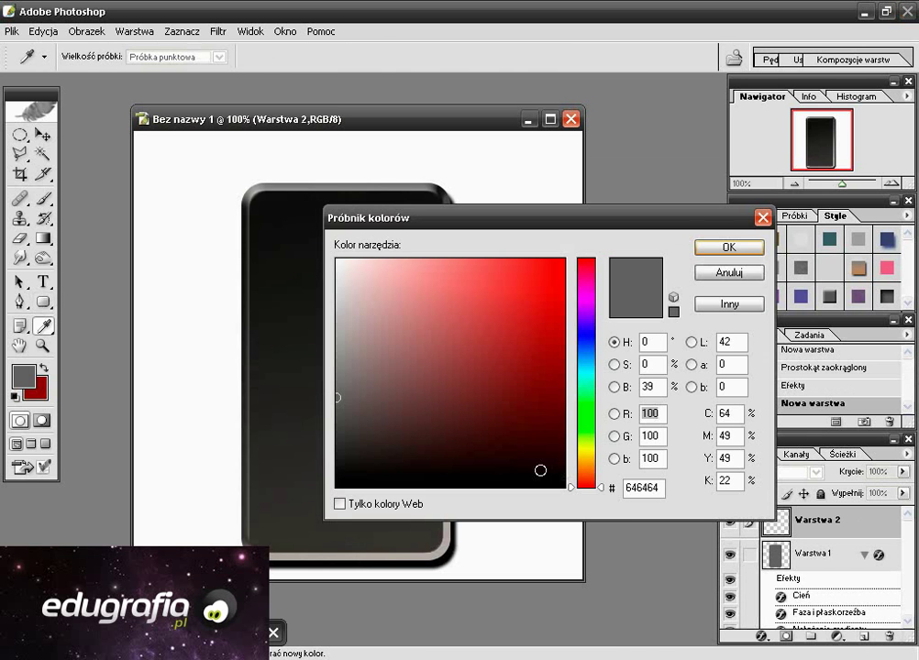
drag(539, 470, 608, 511)
click(730, 248)
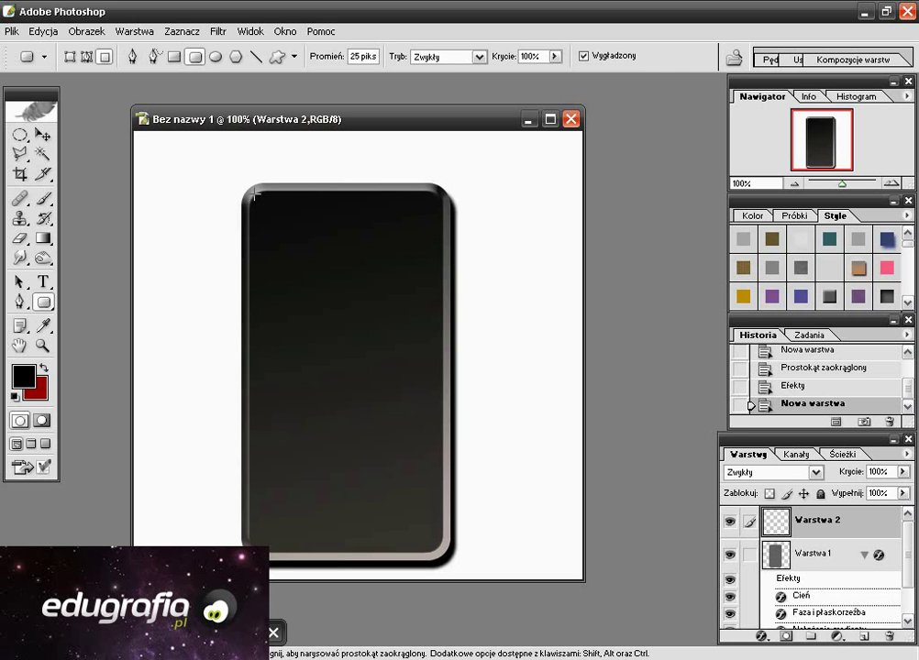
drag(254, 193, 443, 555)
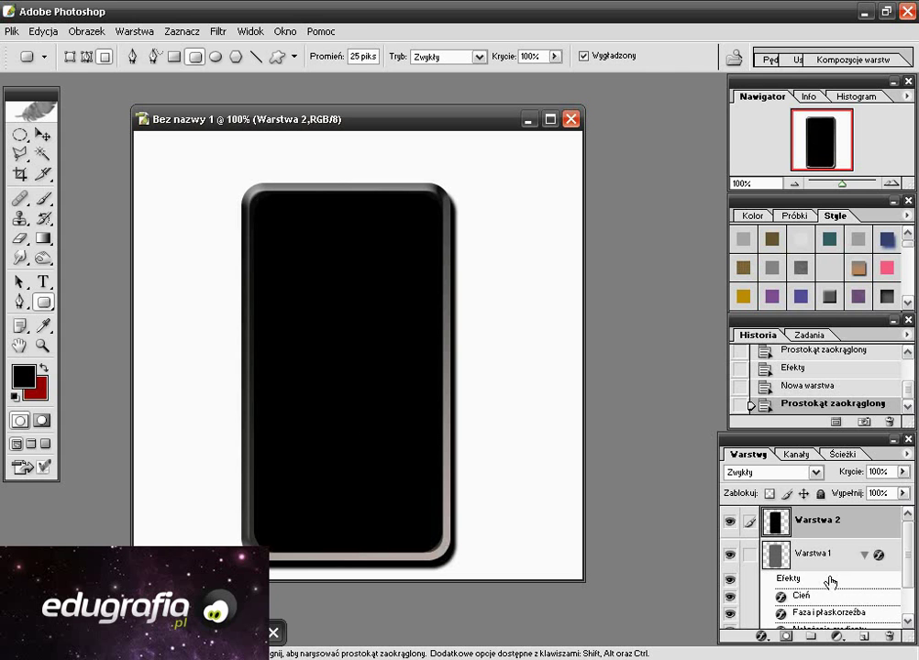
On new layer Warstwa 3, draw a white rounded rectangle in the upper half and open its Blending Options
click(865, 638)
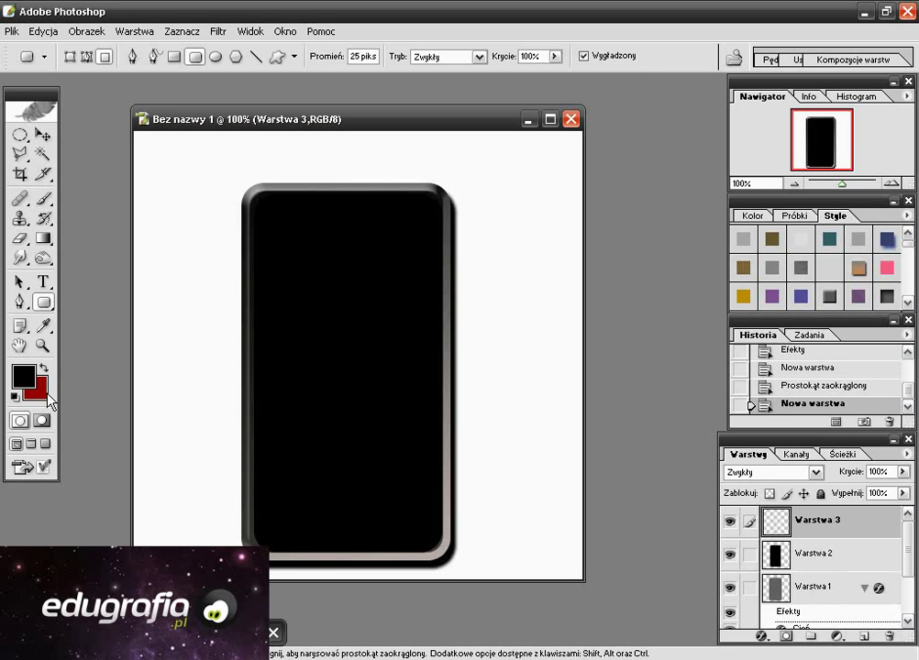
click(14, 396)
click(42, 368)
drag(270, 210, 417, 360)
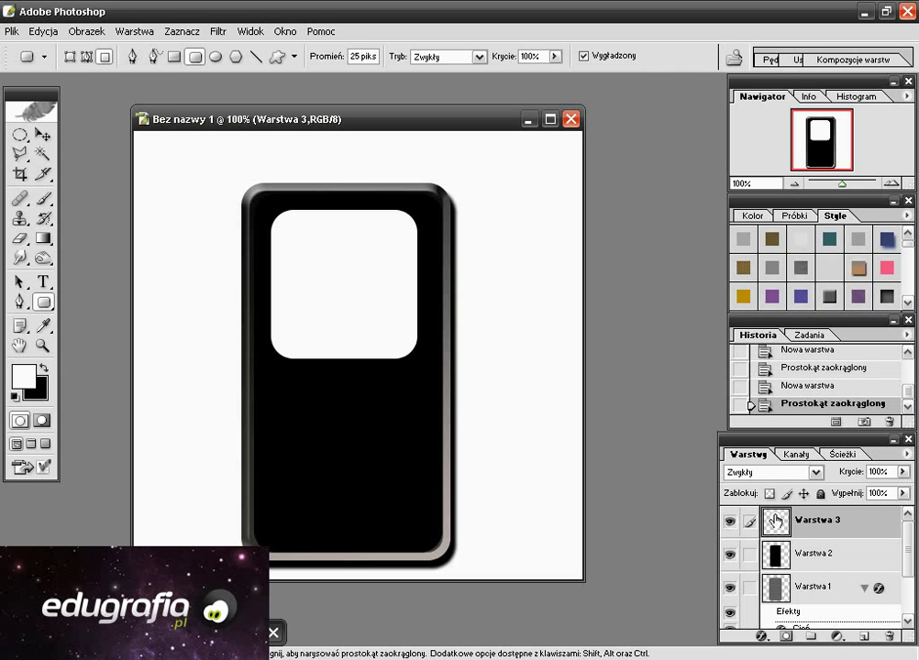
right_click(776, 521)
click(720, 562)
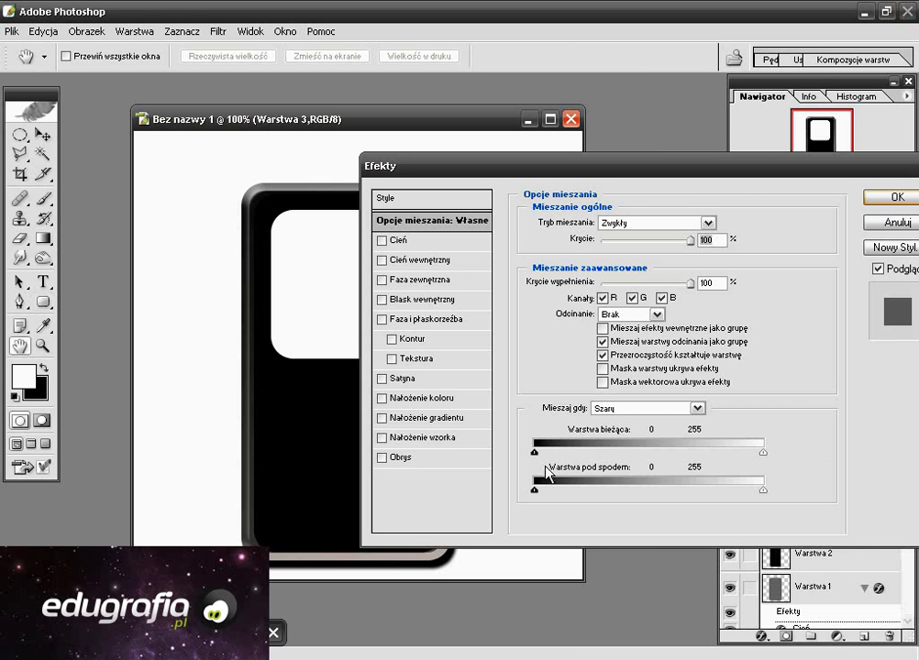
Enable a gradient overlay on the screen and give its end stop a grey-green colour
click(381, 417)
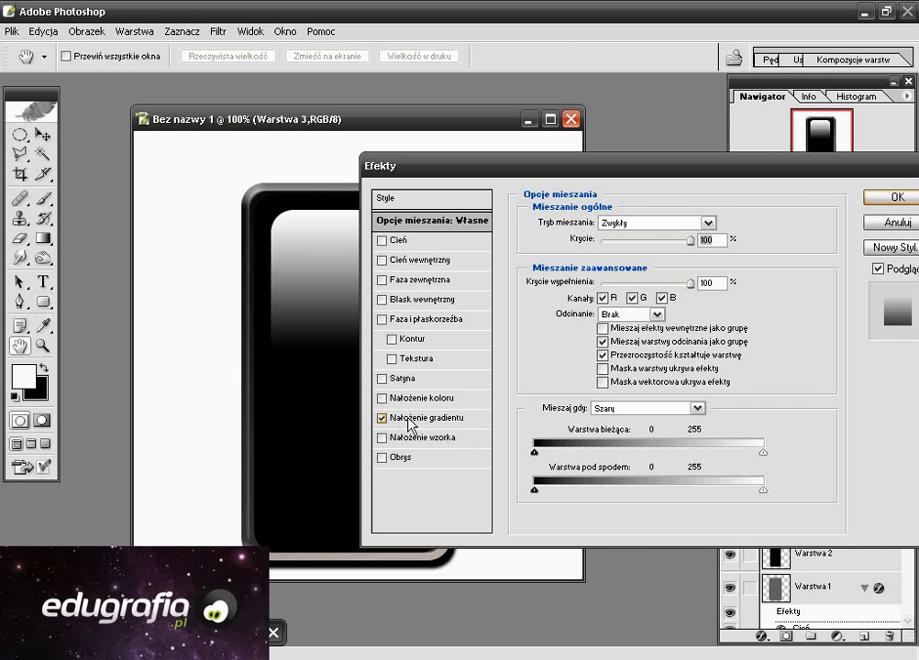
click(426, 417)
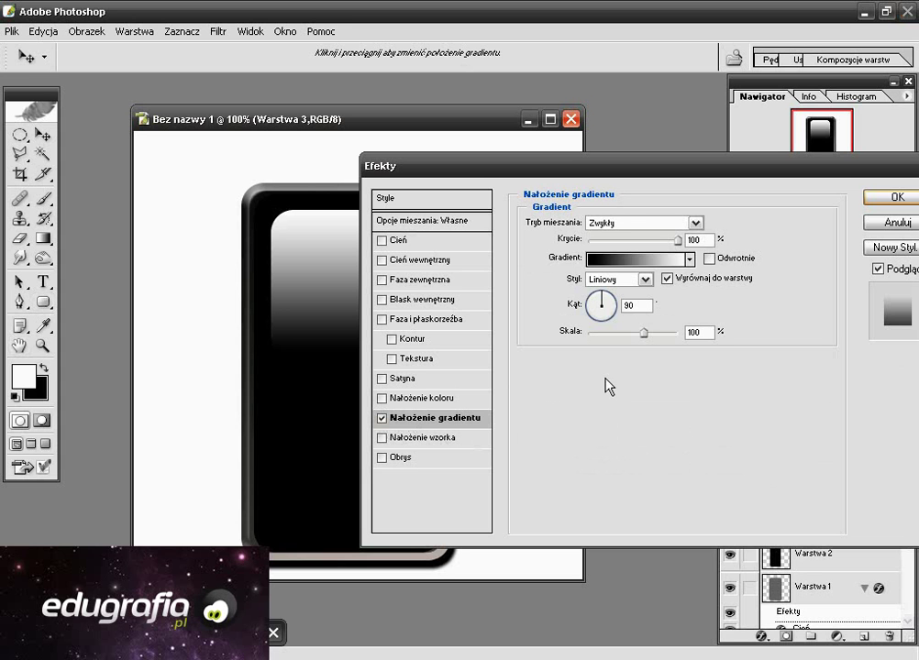
click(655, 267)
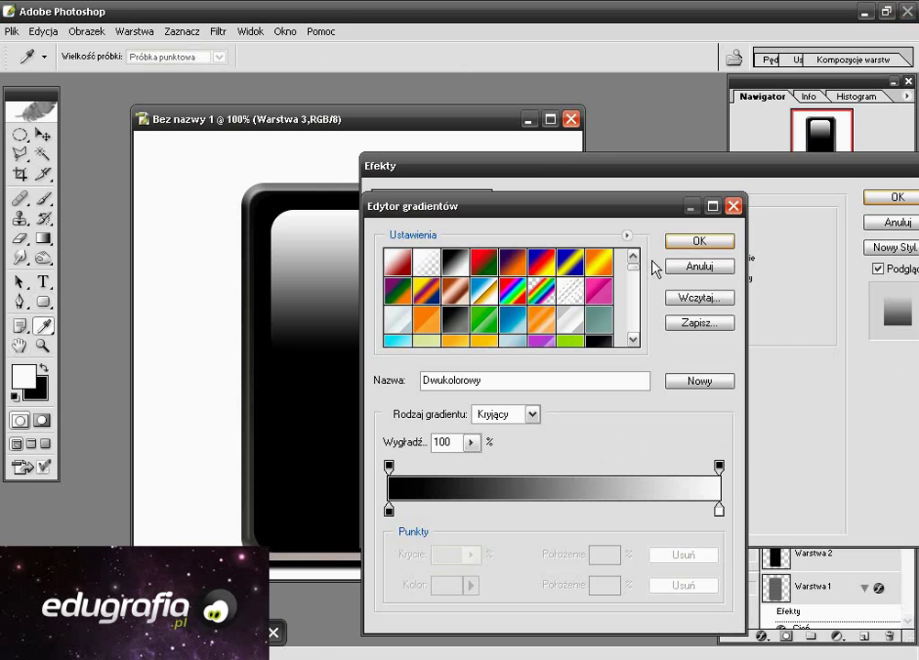
double_click(719, 511)
double_click(662, 489)
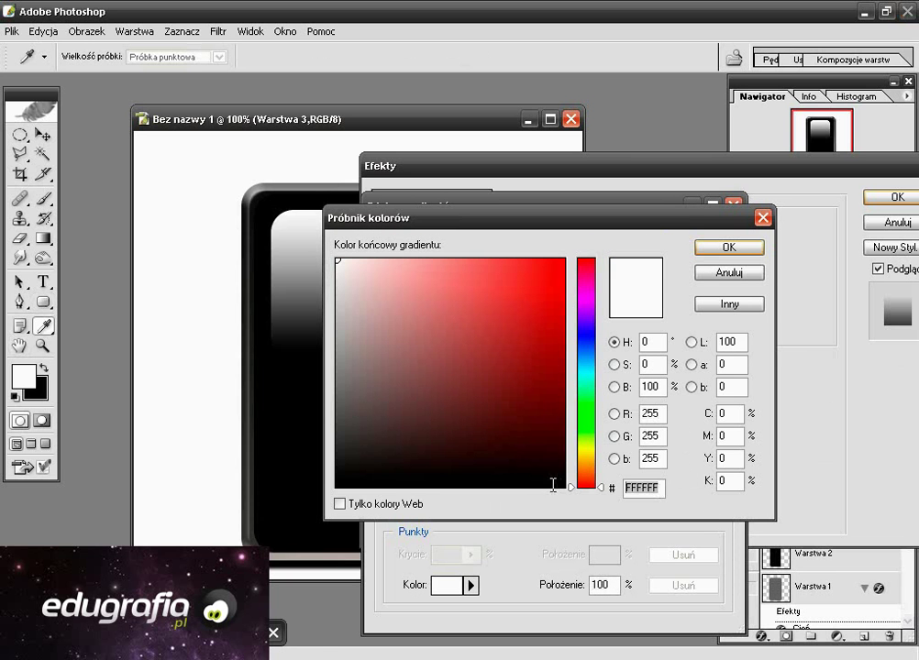
text(000061)
text(616)
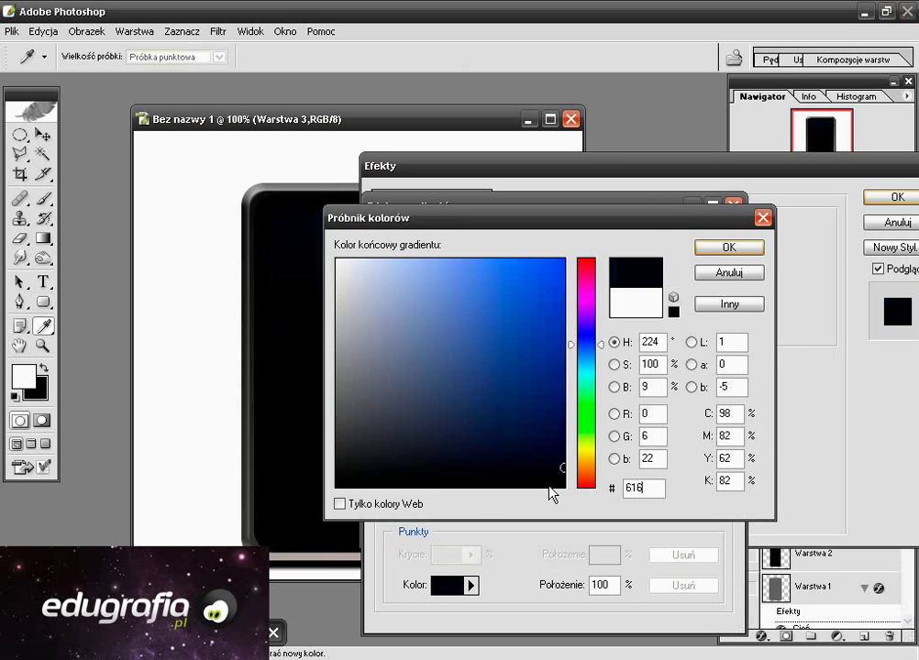
text(053)
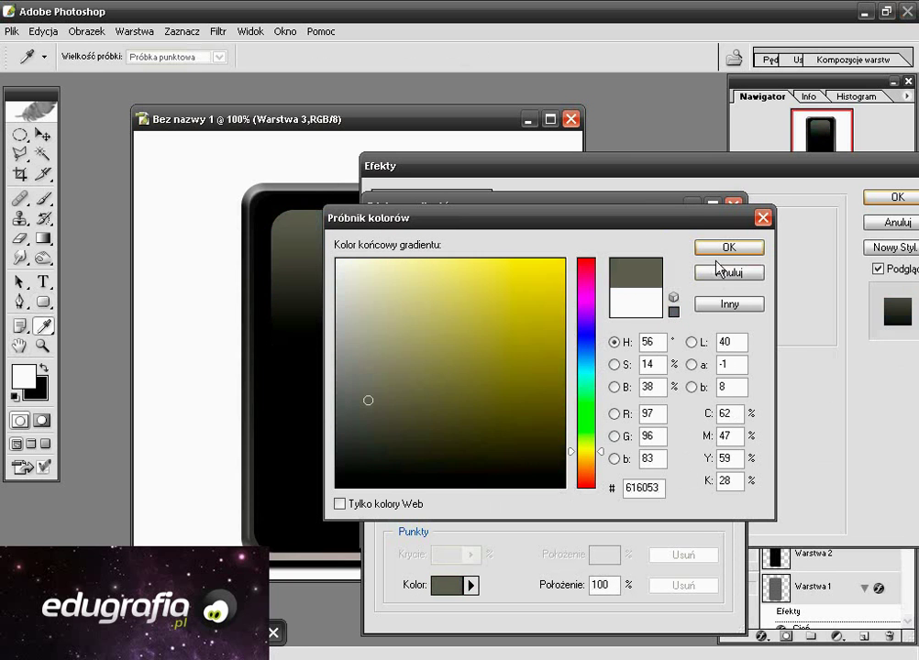
click(730, 248)
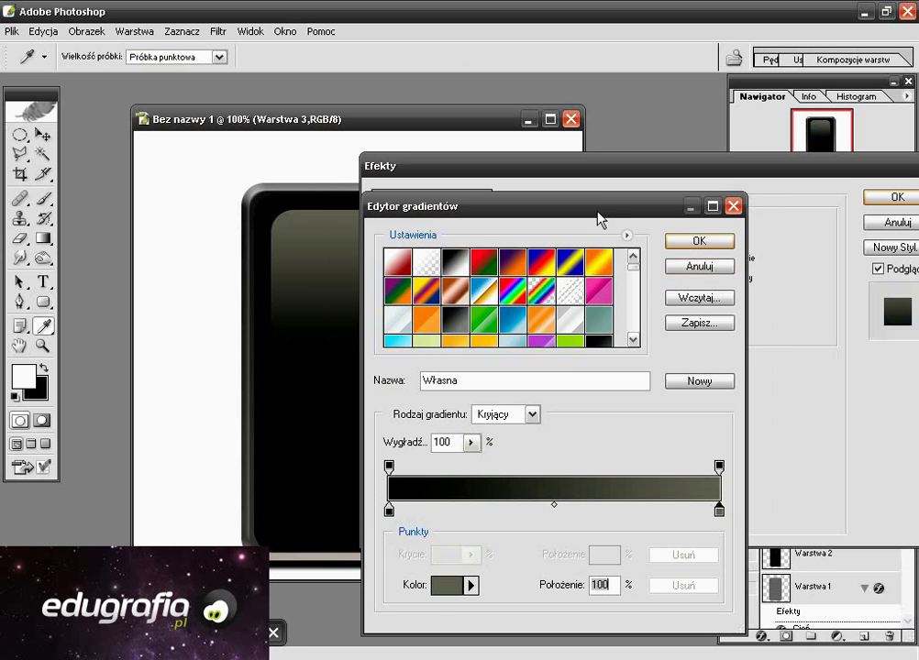
Change the end stop to neutral grey, set the gradient angle to 110°, and apply
double_click(719, 511)
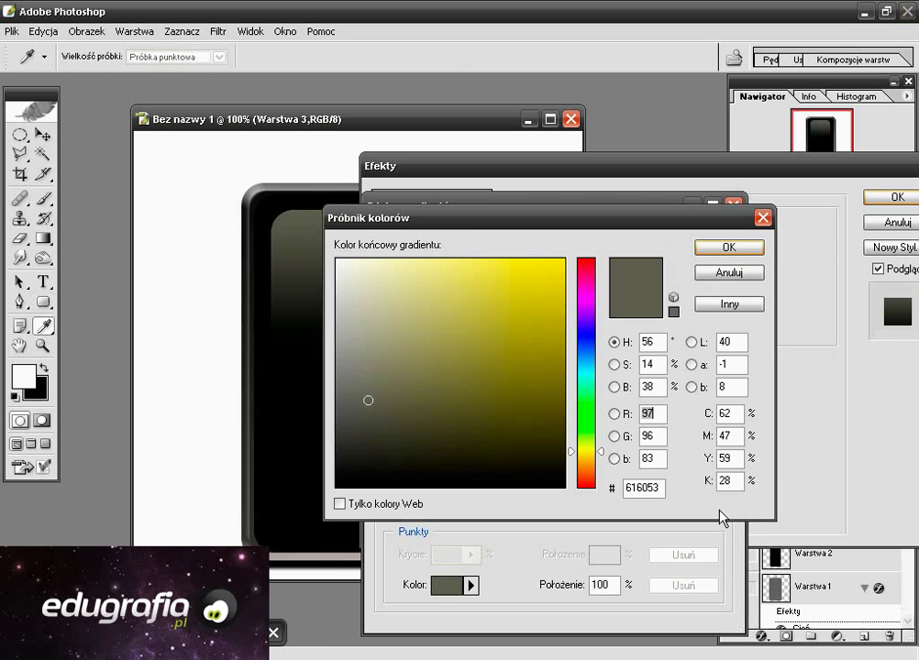
drag(367, 402, 337, 399)
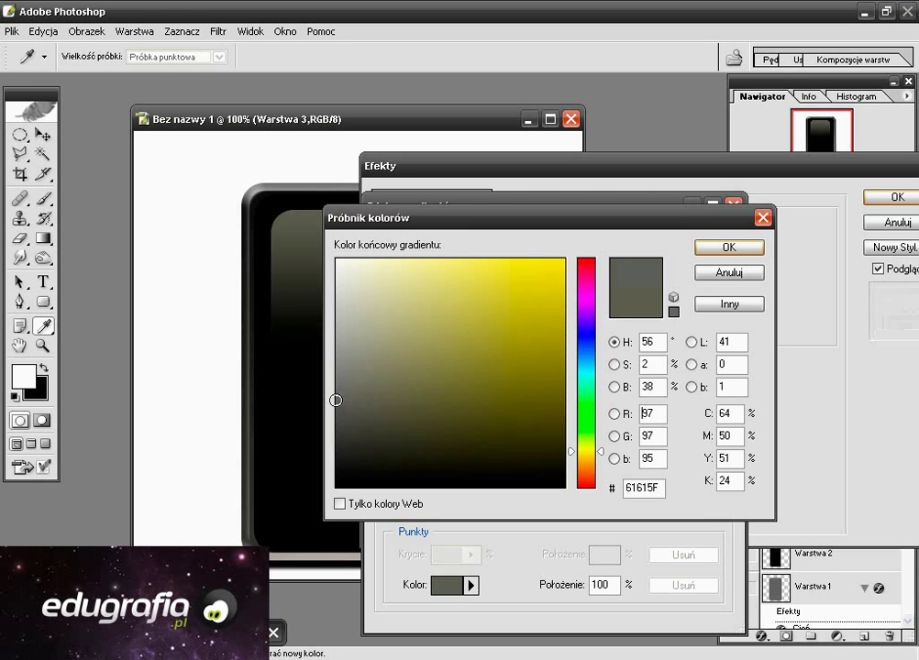
click(721, 249)
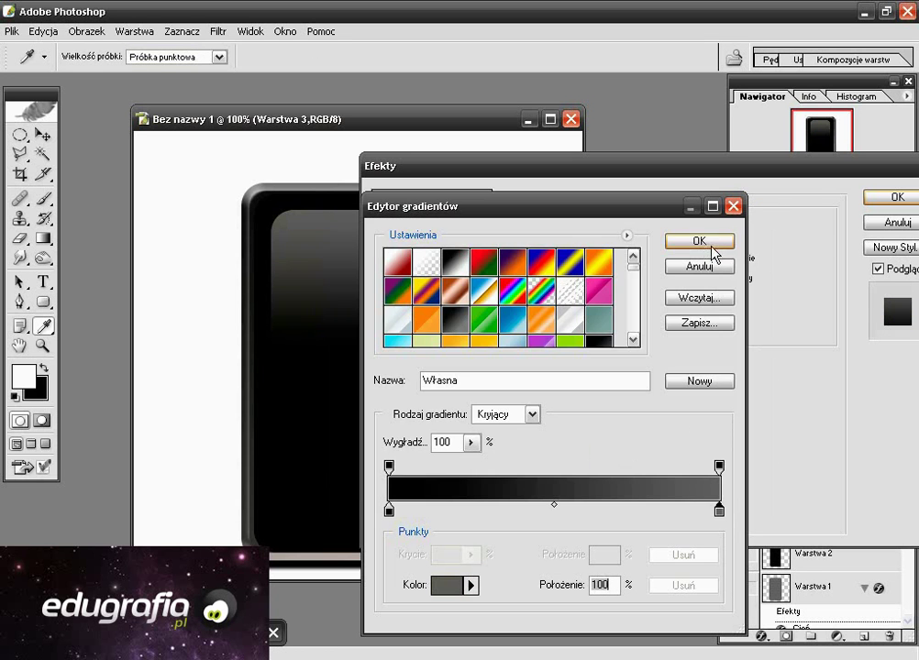
click(701, 241)
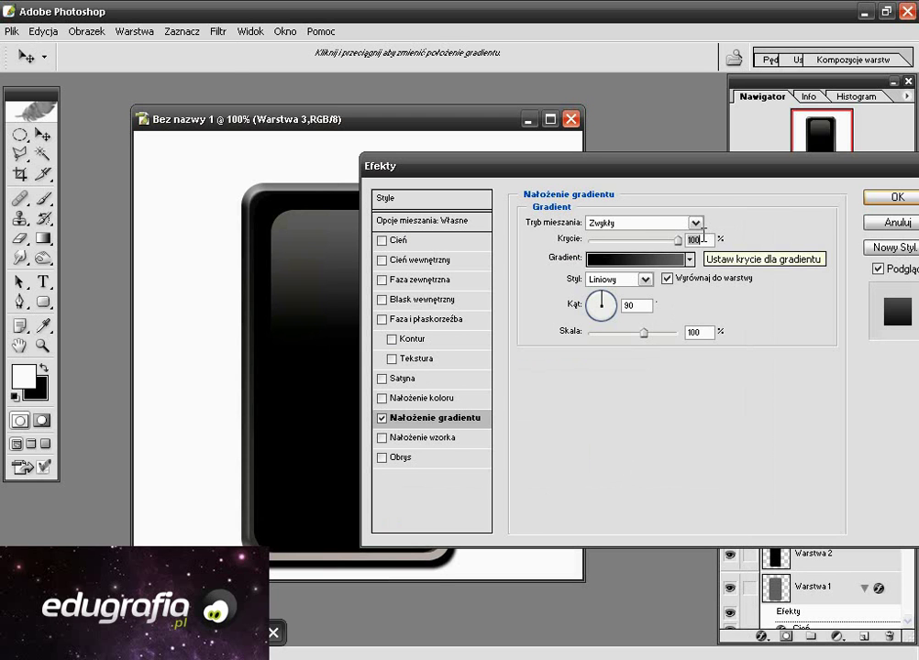
click(580, 306)
click(650, 306)
text(1)
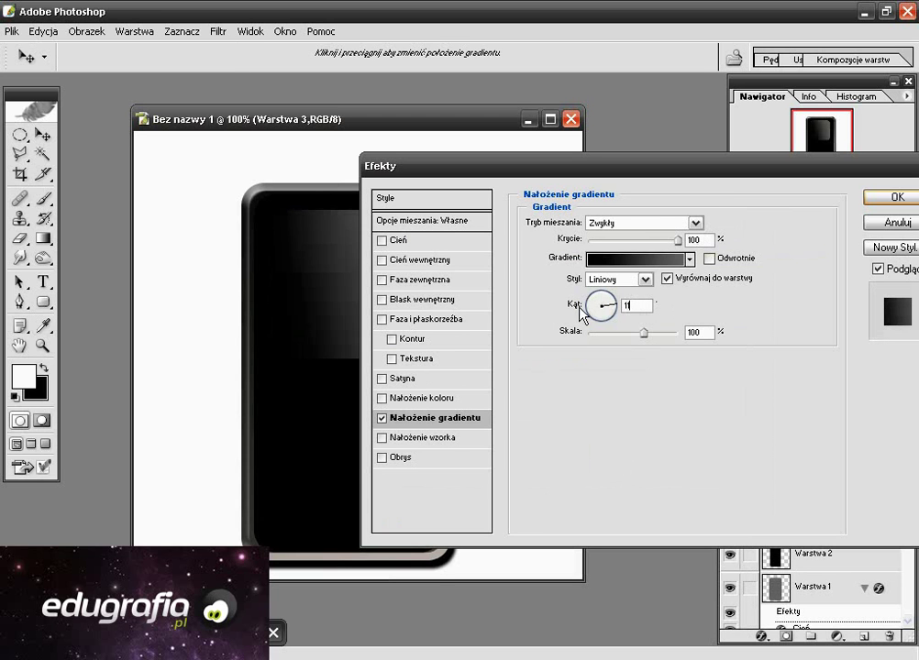
text(10)
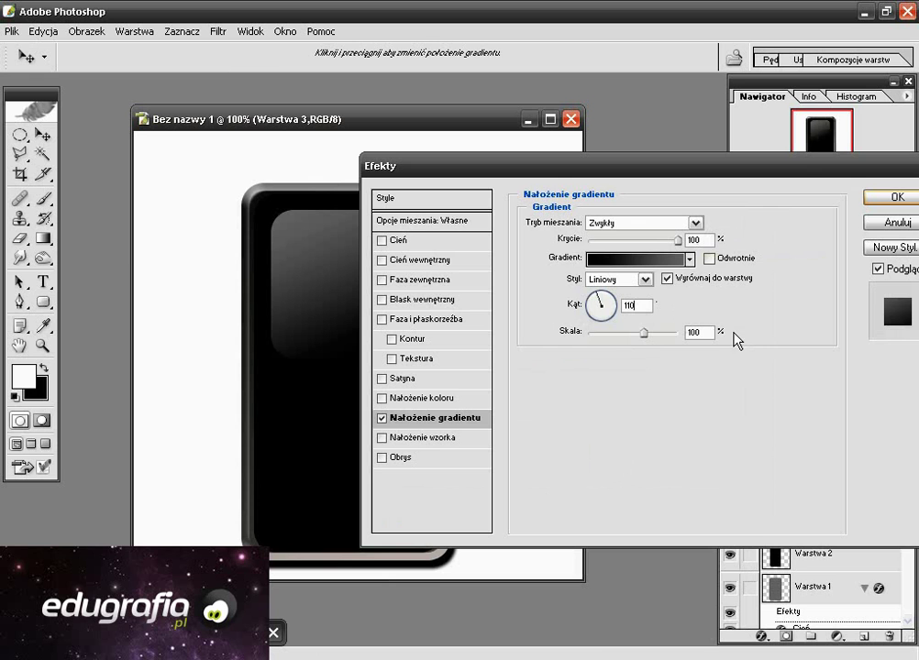
click(888, 197)
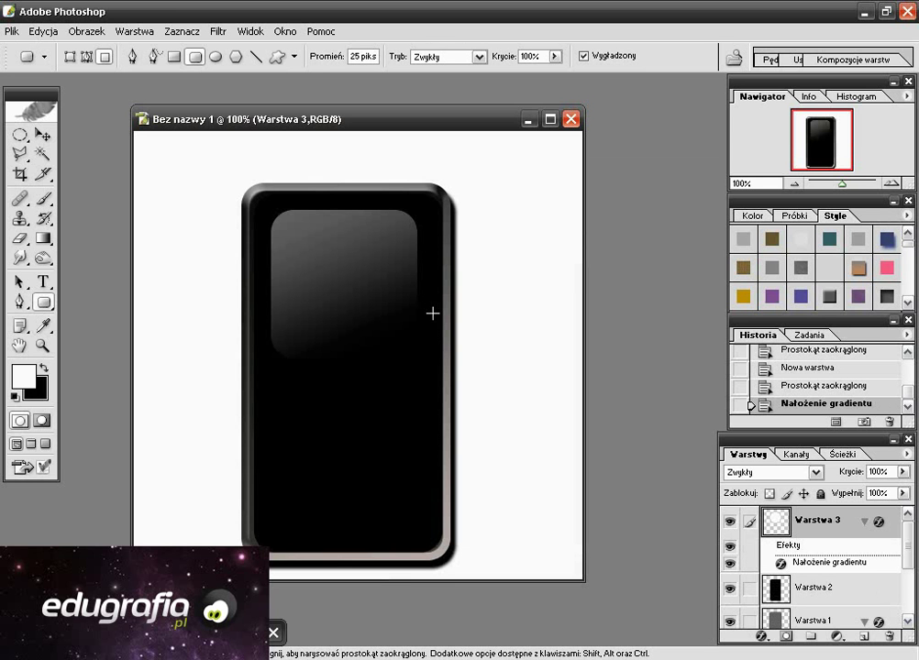
On new layer Warstwa 4, draw a small white rounded slot at the phone's top and centre it
click(865, 637)
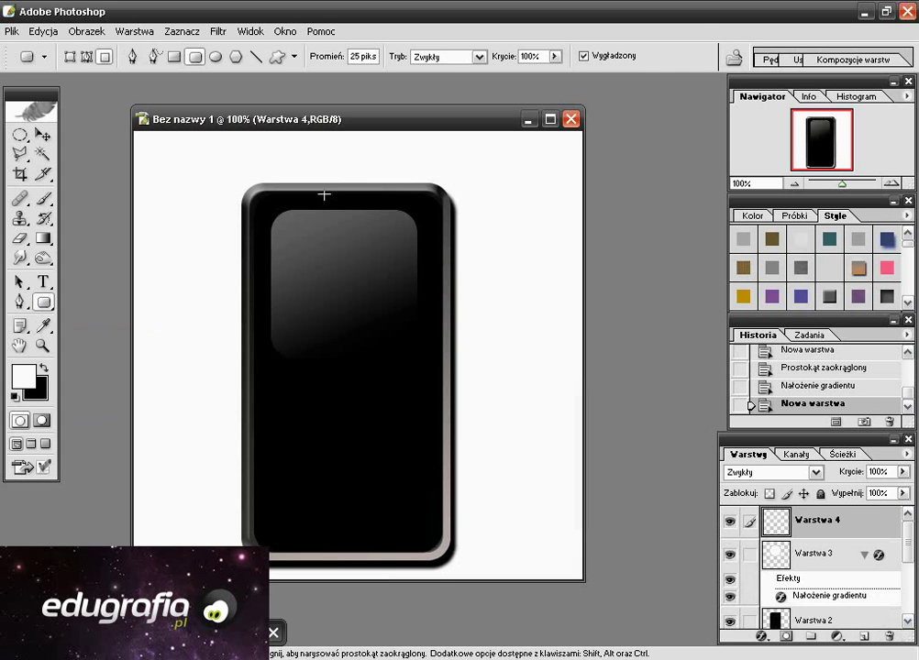
drag(325, 195, 351, 199)
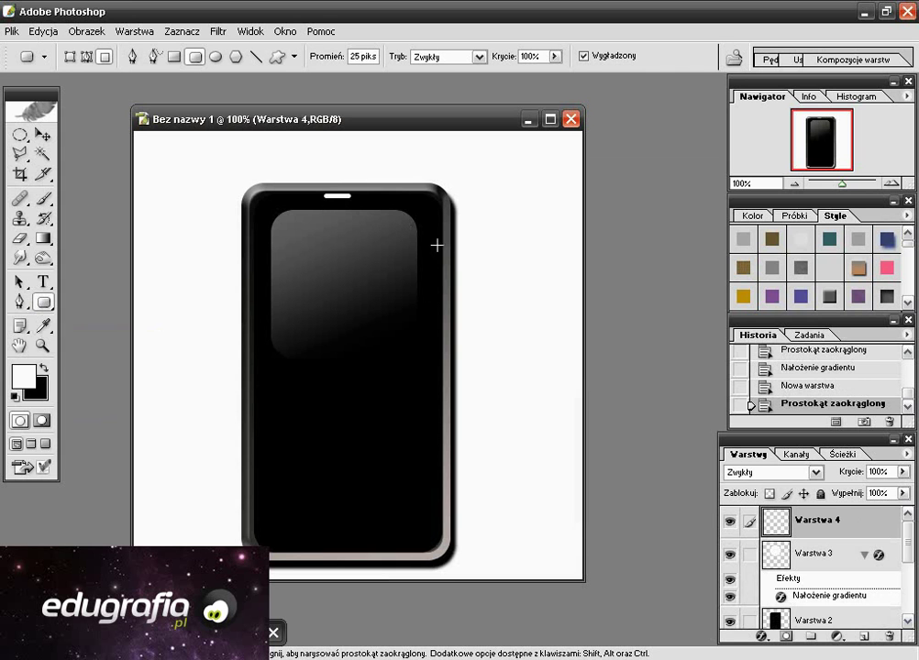
click(42, 134)
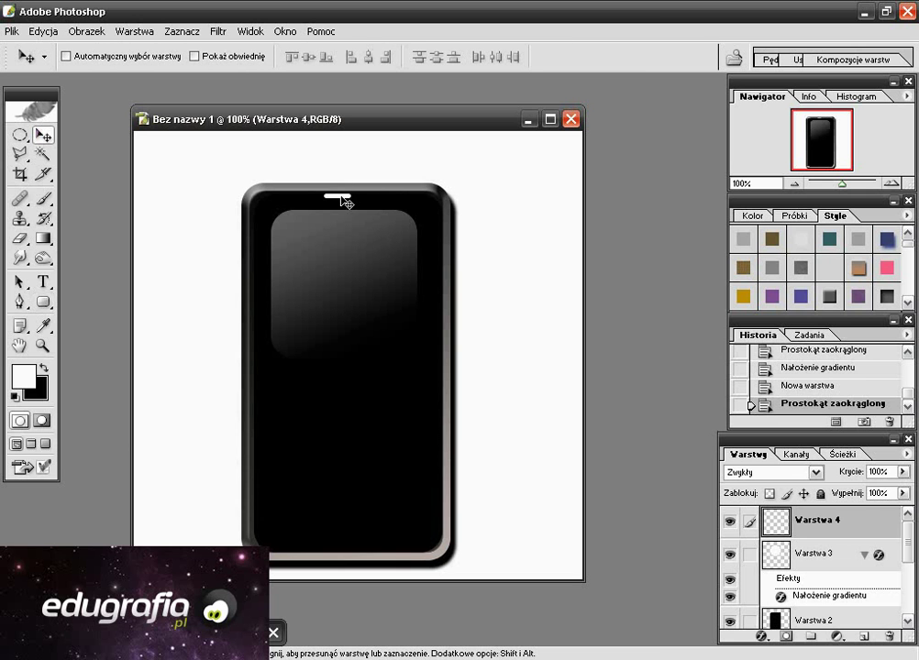
drag(351, 199, 354, 198)
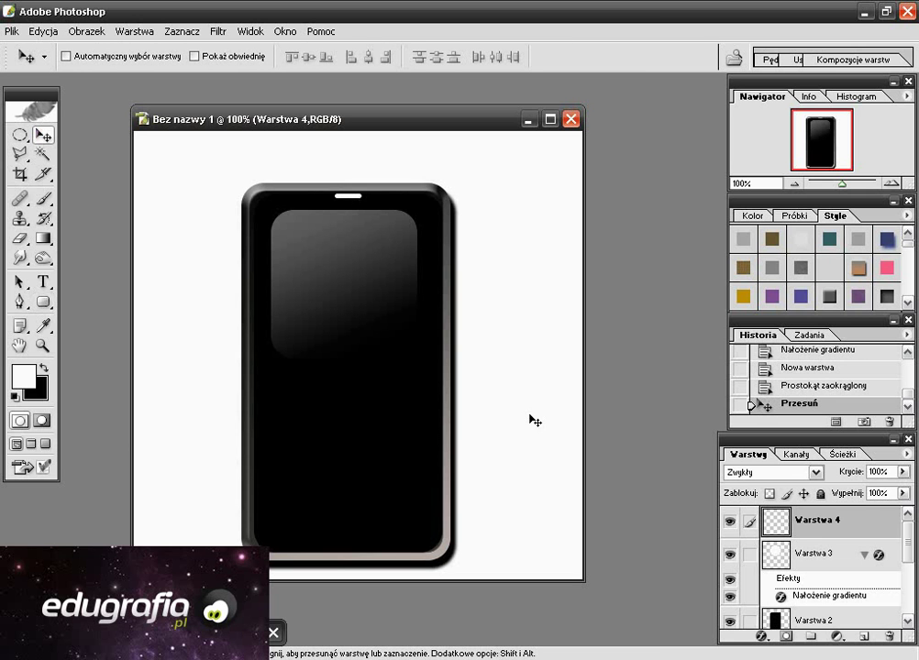
Give the speaker slot an inner shadow: Multiply, 75% opacity, 120° angle, 5 px distance and size
right_click(789, 515)
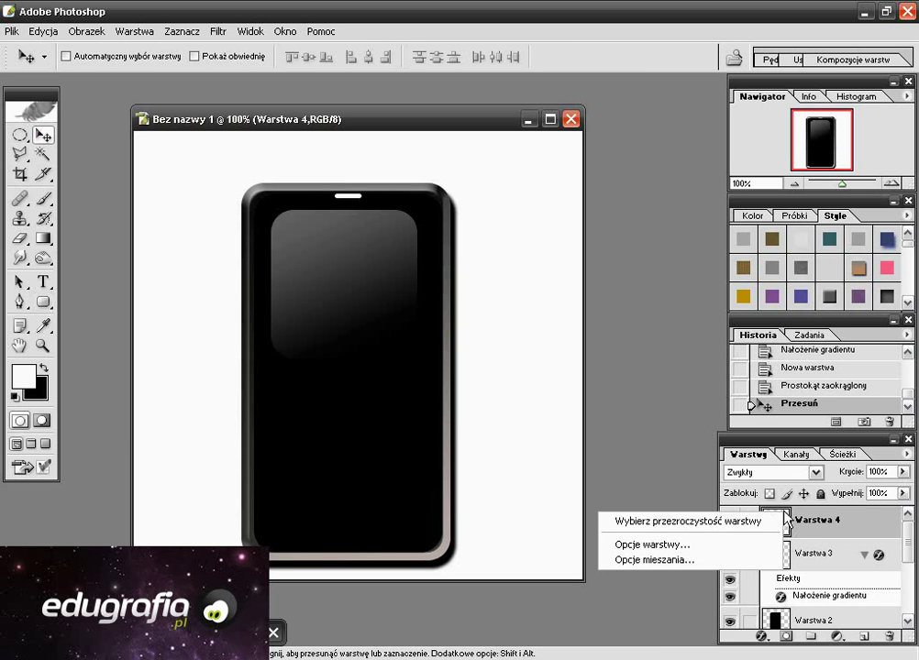
click(708, 561)
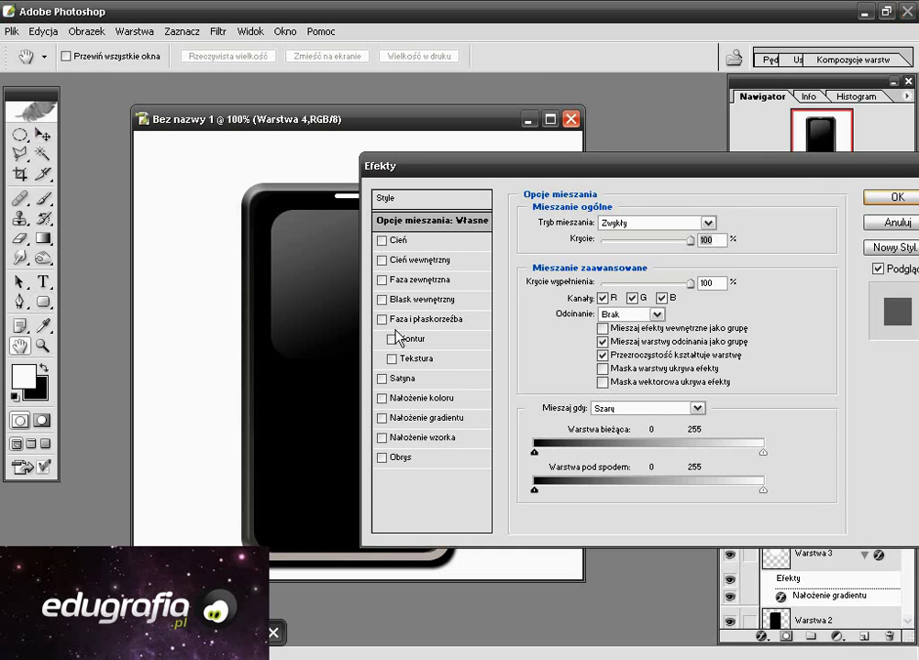
click(382, 260)
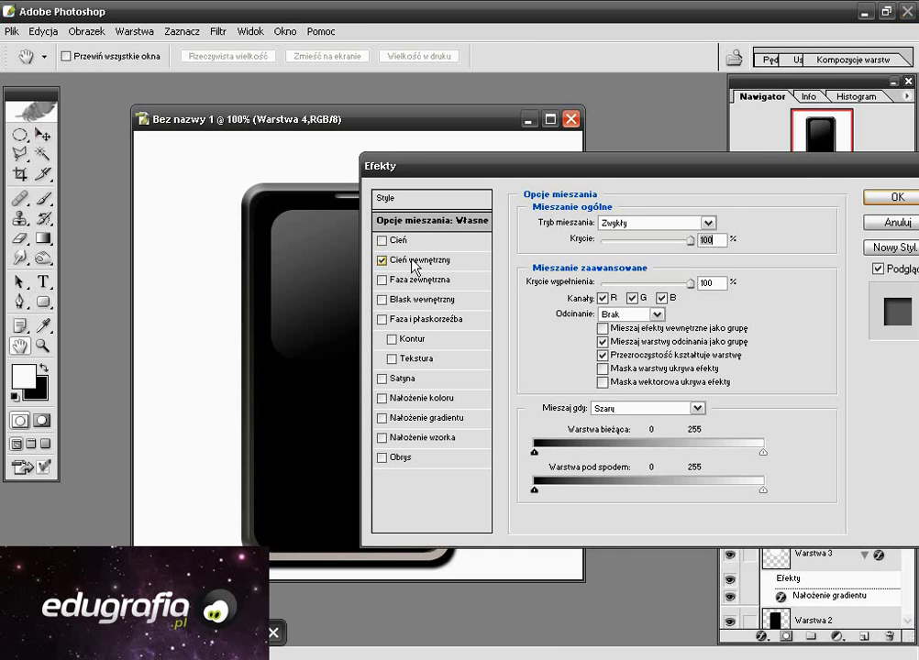
click(418, 261)
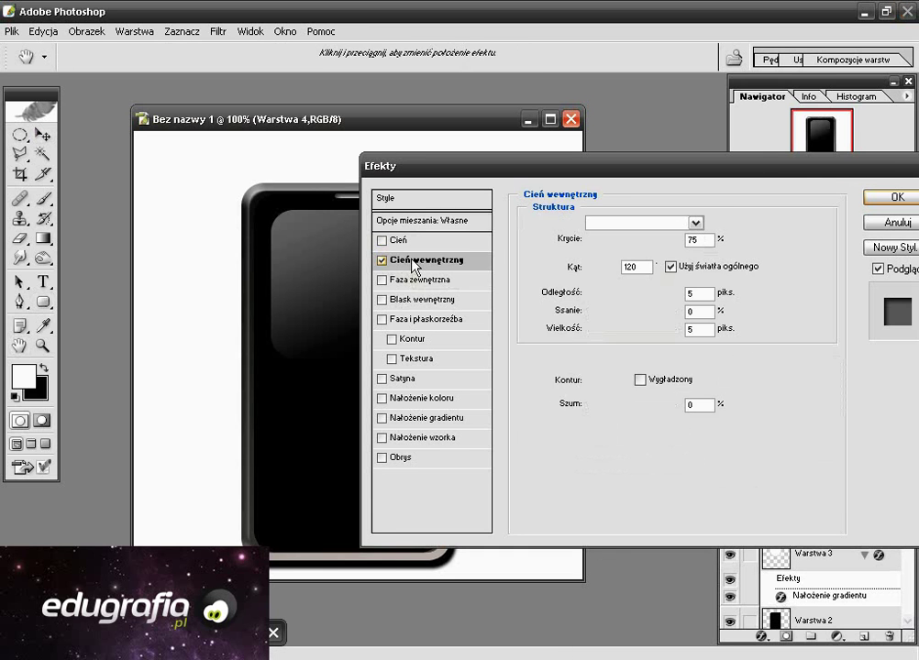
click(689, 239)
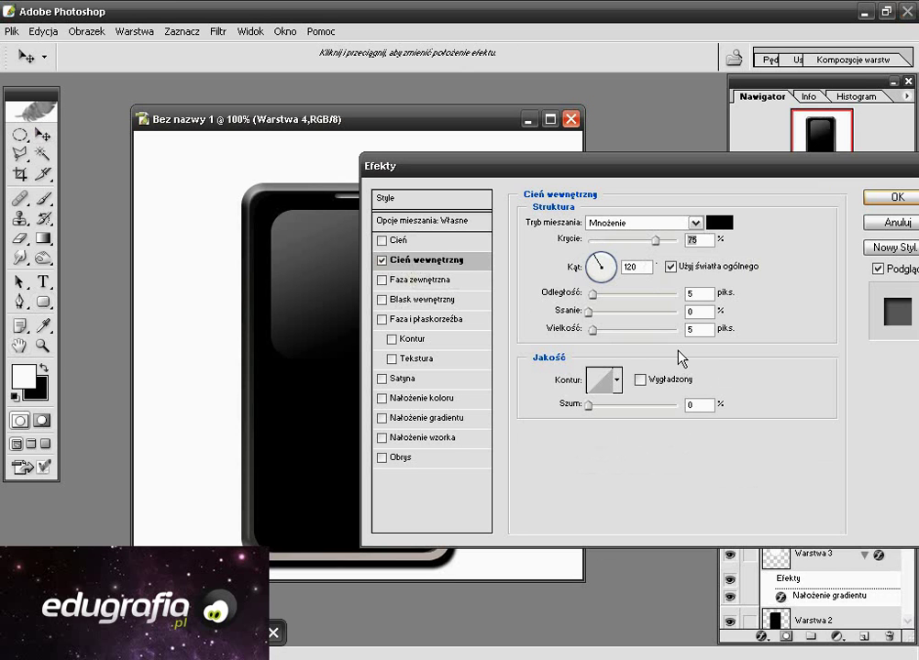
click(700, 295)
click(892, 197)
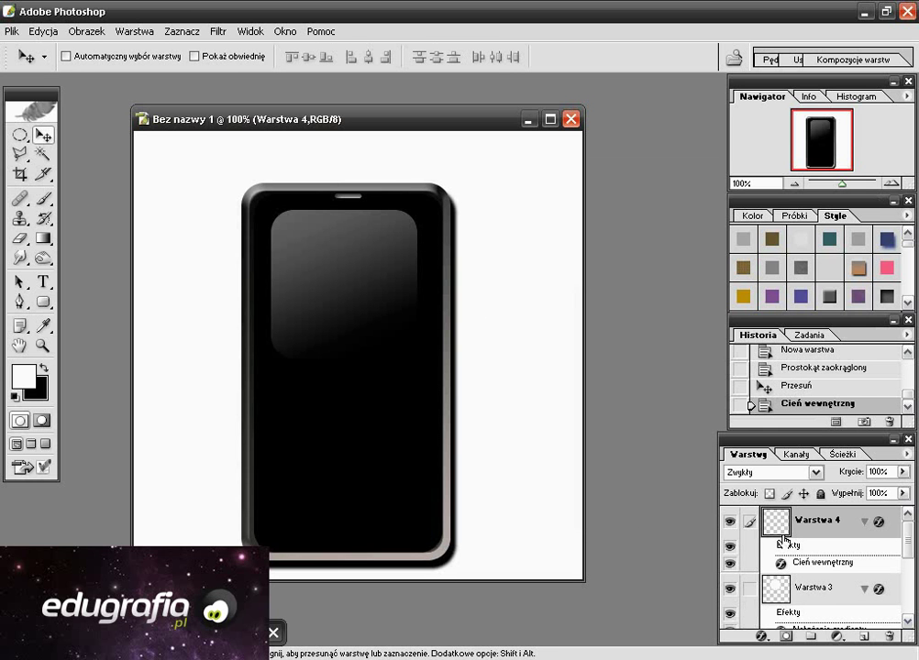
On new layer Warstwa 5, draw a white rounded-rectangle button centred below the phone's screen
click(866, 637)
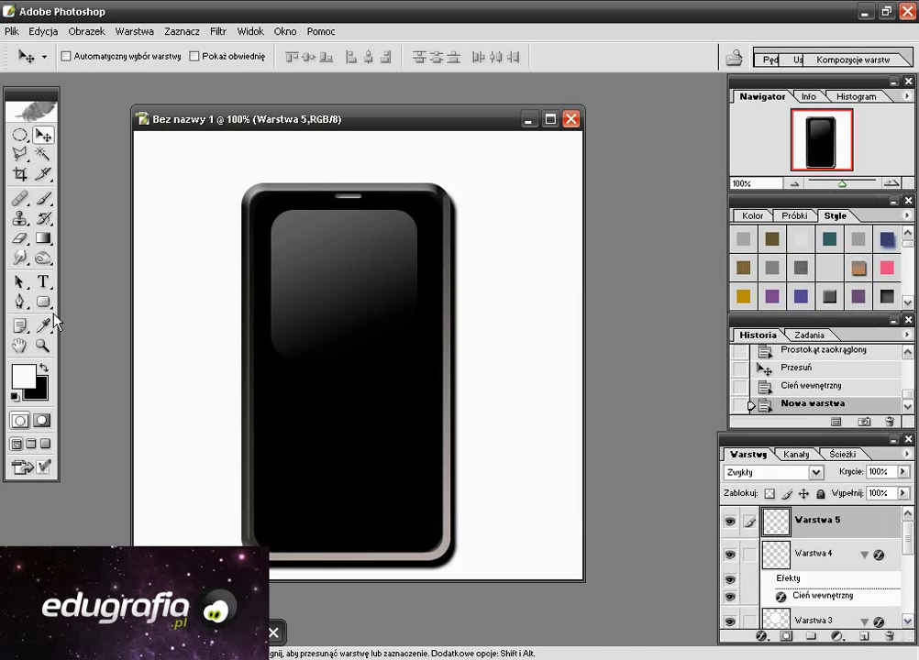
drag(46, 305, 87, 315)
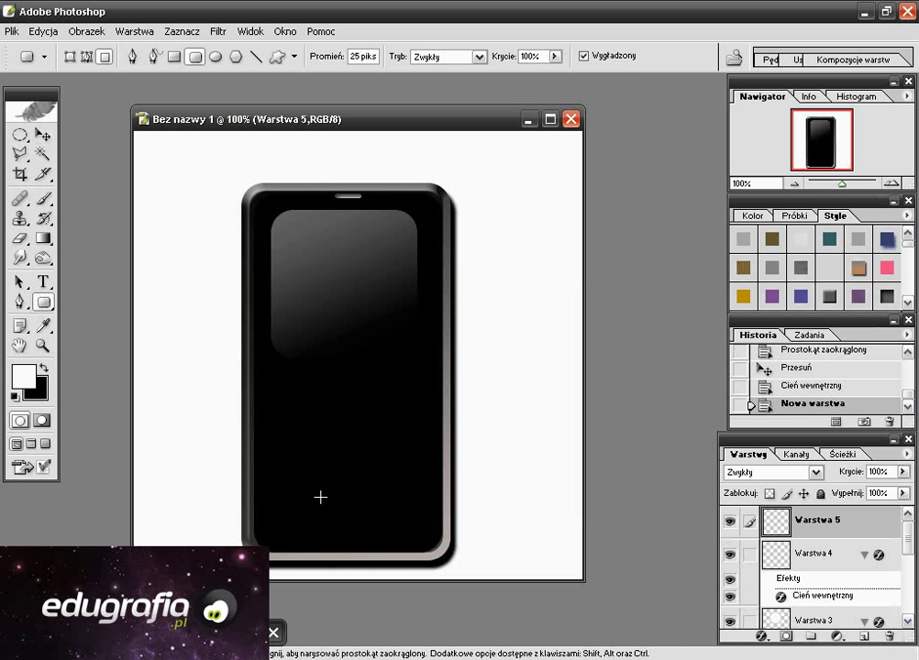
drag(321, 481, 391, 529)
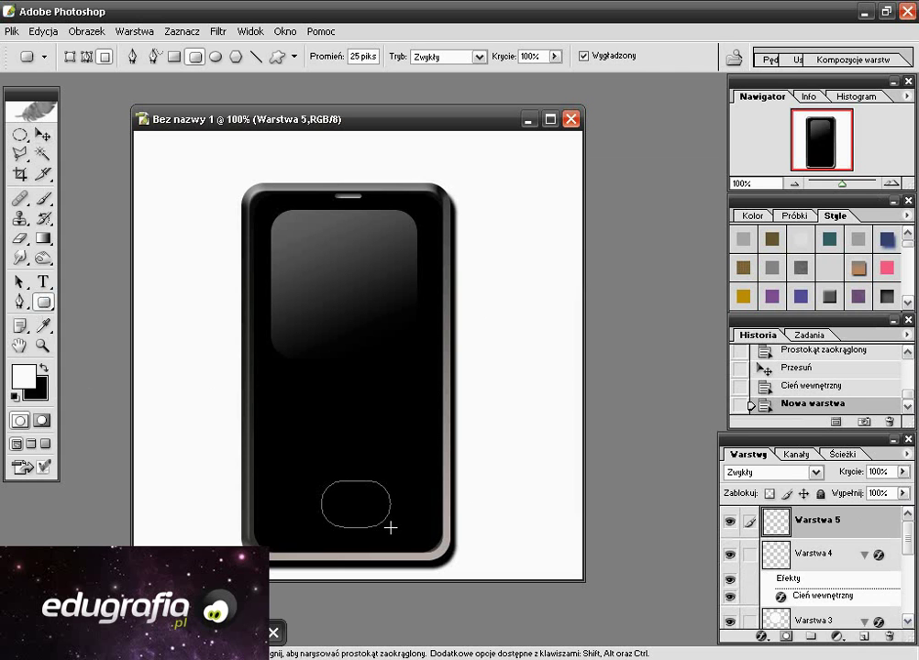
drag(391, 528, 352, 504)
click(44, 136)
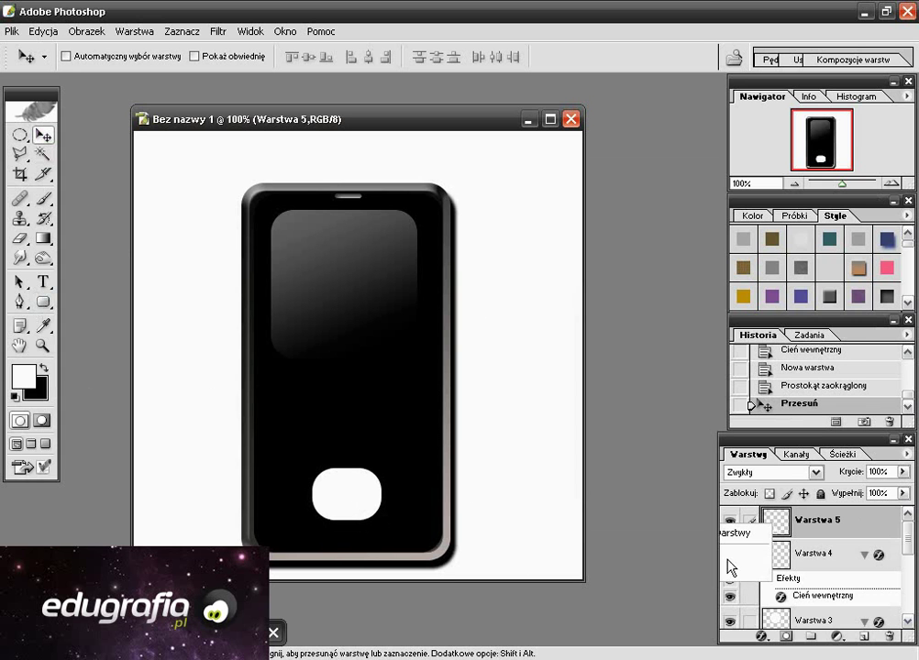
Give Warstwa 5 a bevel and emboss with 250% depth and a 150° gradient overlay
double_click(728, 558)
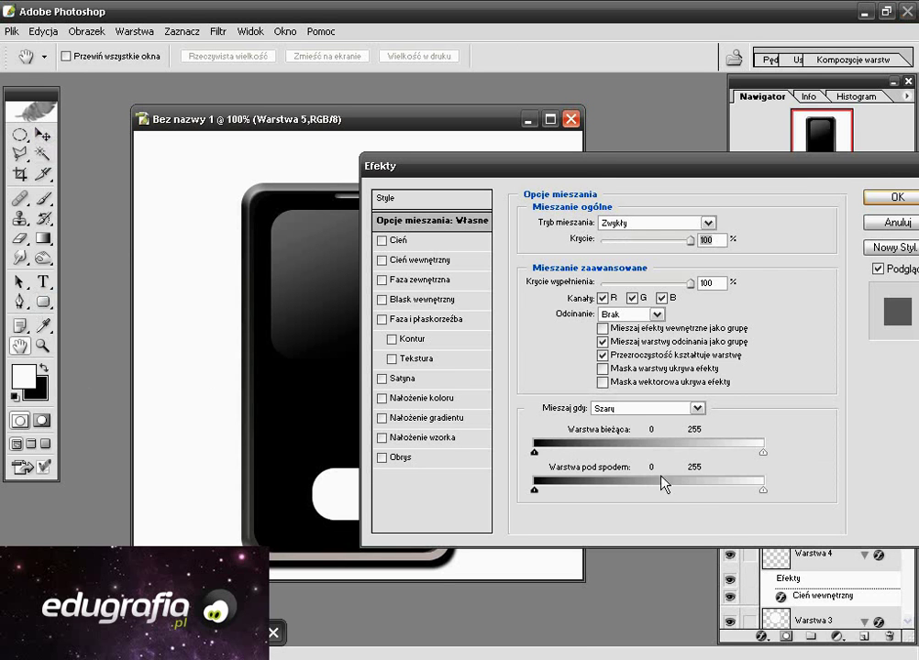
click(383, 320)
click(419, 321)
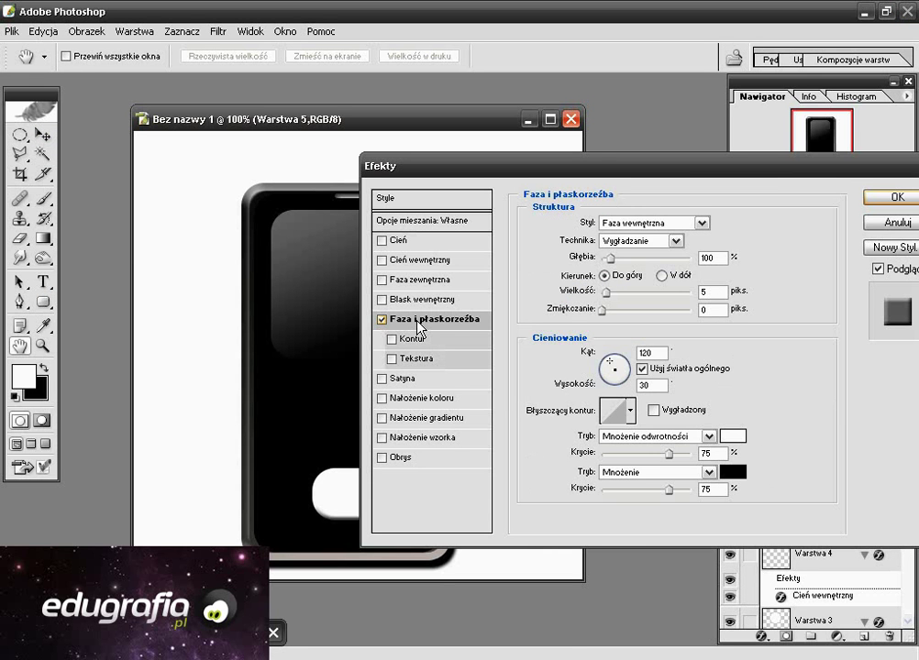
double_click(721, 259)
drag(612, 260, 624, 261)
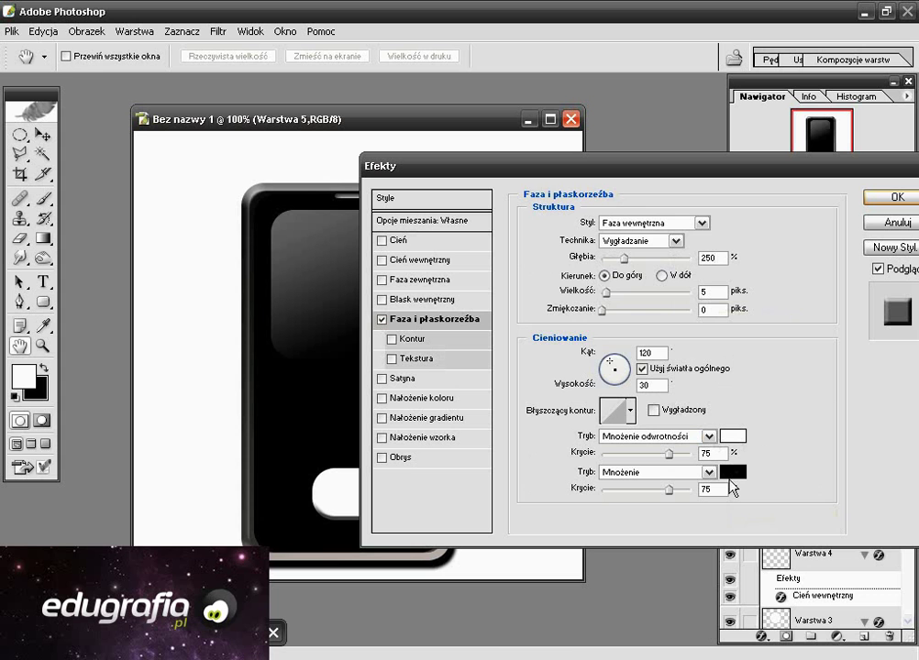
click(415, 420)
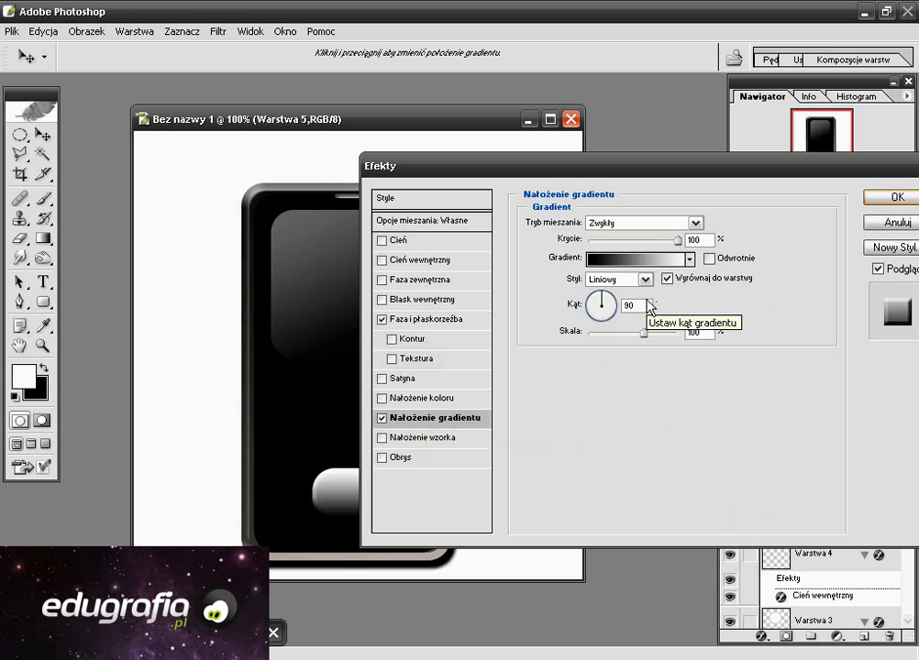
drag(603, 298, 592, 301)
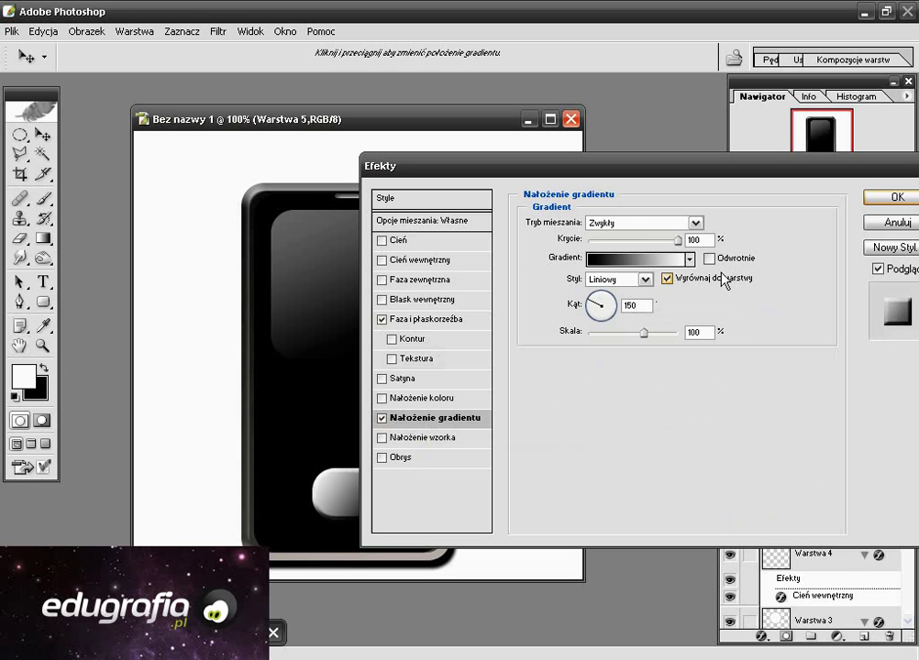
click(882, 198)
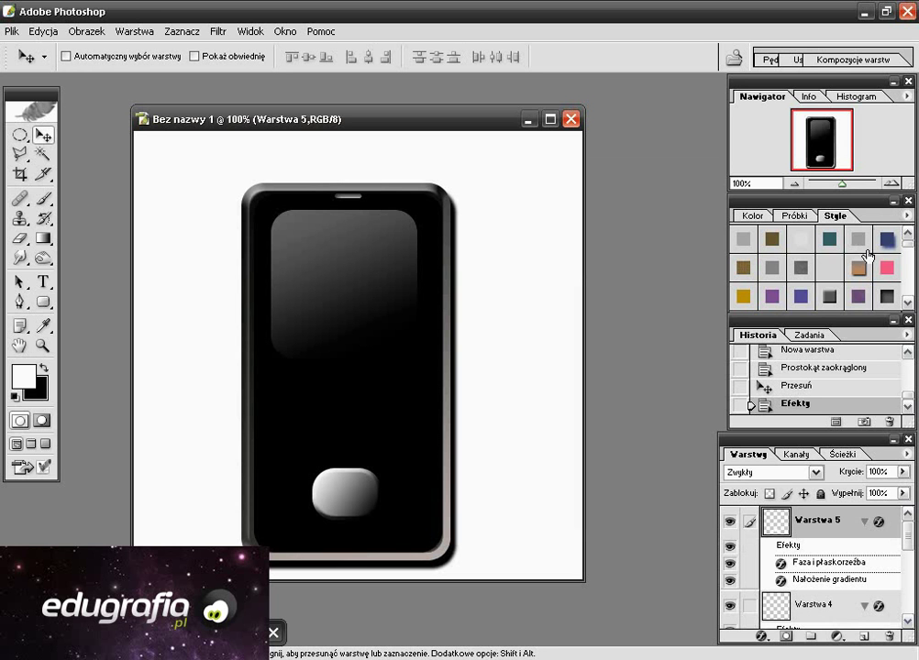
On new layer Warstwa 6, draw a black rounded rectangle over the button and scale it to leave a silver ring
click(863, 636)
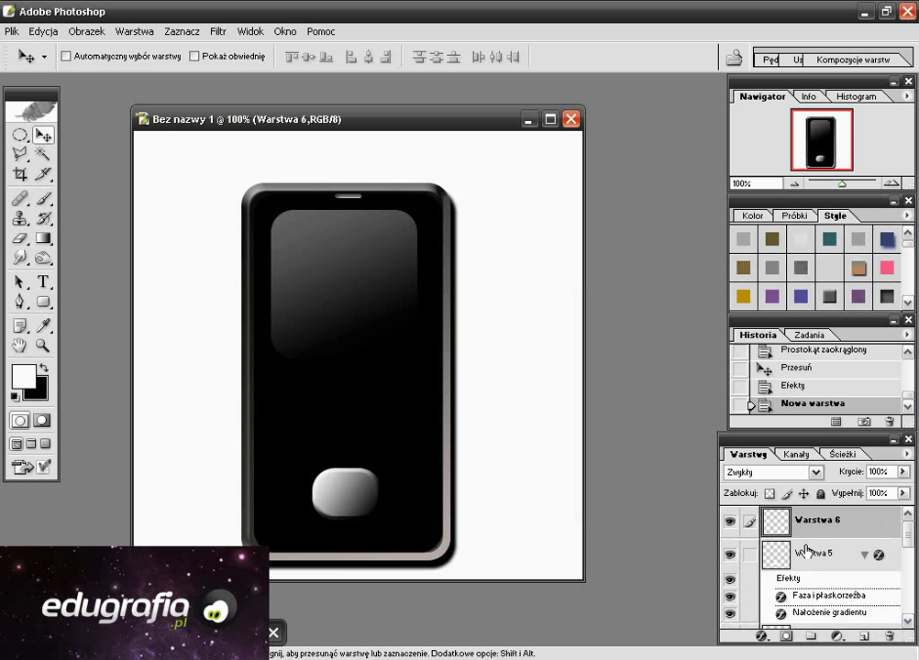
click(42, 369)
click(43, 305)
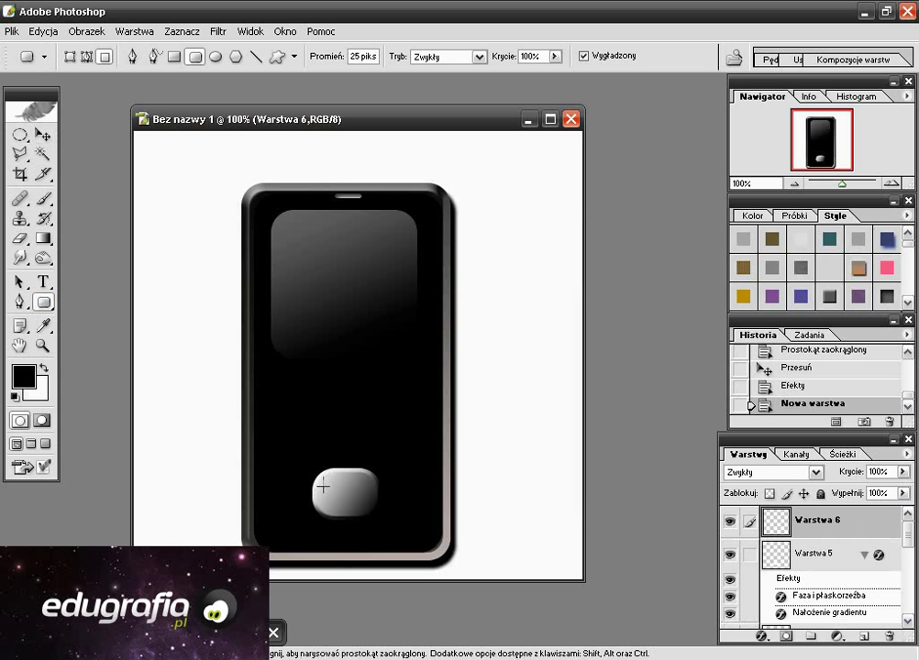
drag(323, 477, 376, 512)
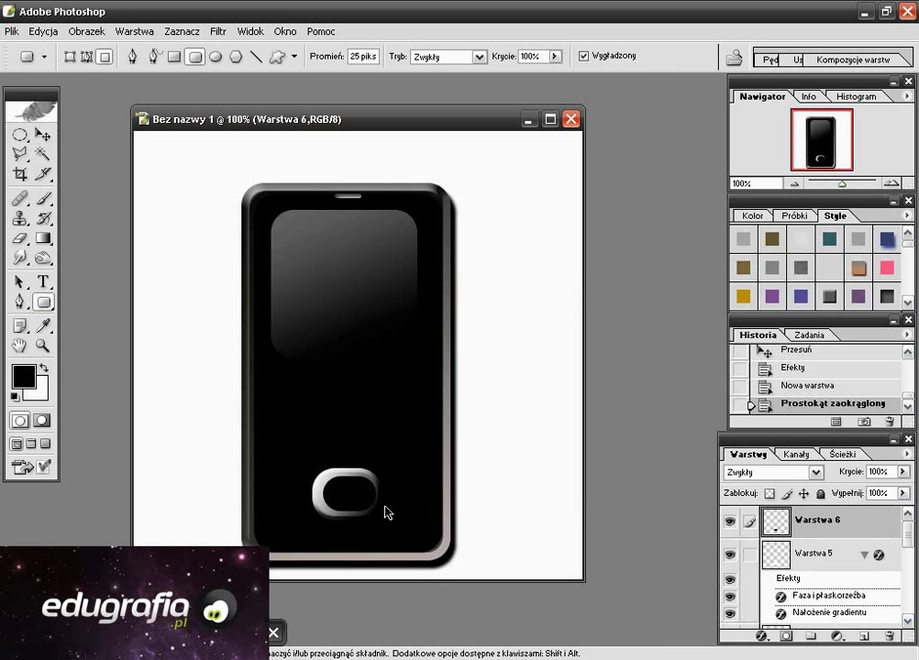
key(ctrl+t)
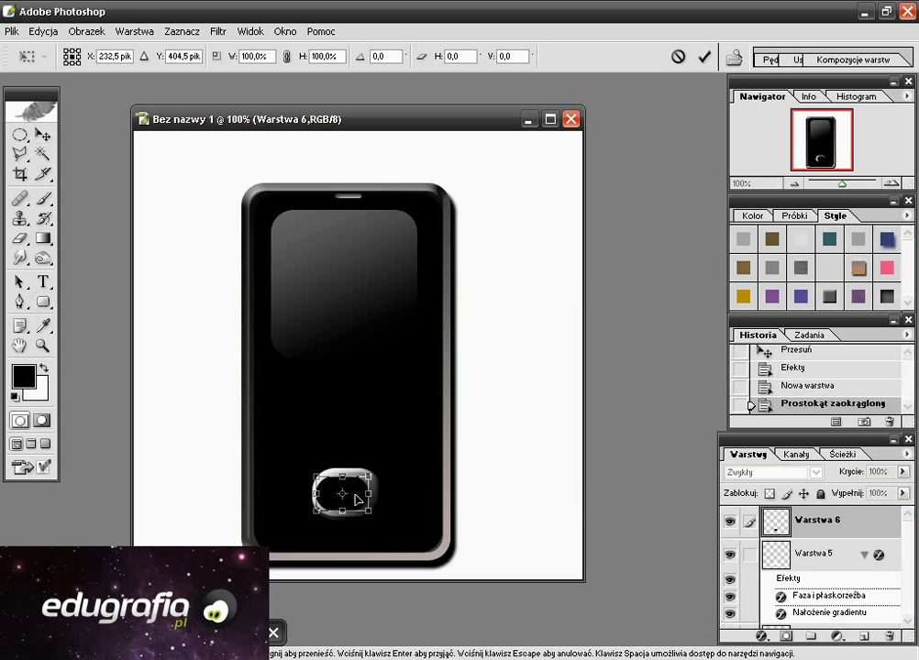
mouse_move(358, 498)
mouse_down()
mouse_move(343, 514)
mouse_move(375, 495)
mouse_move(345, 475)
mouse_up()
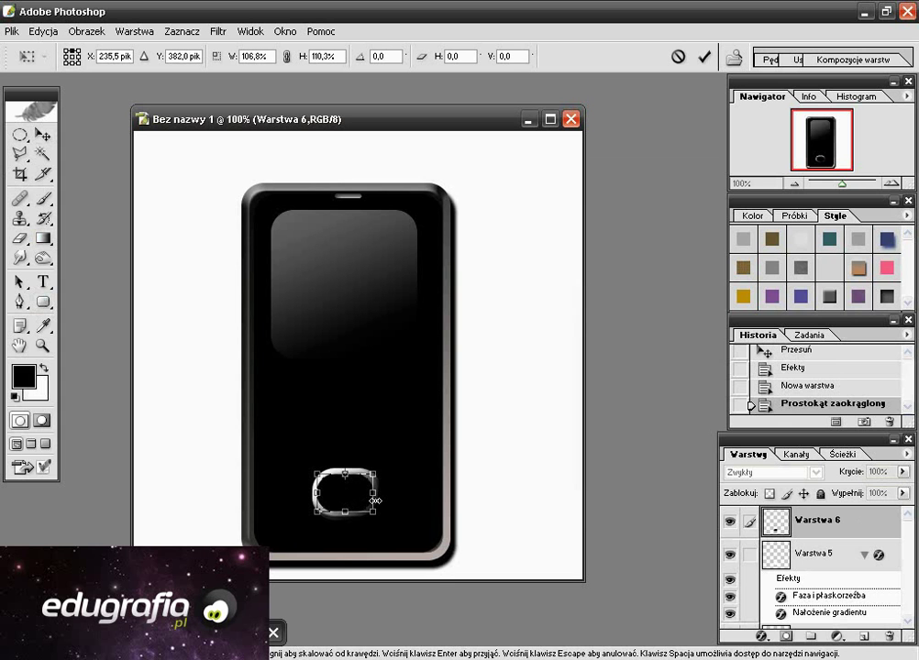
key(Return)
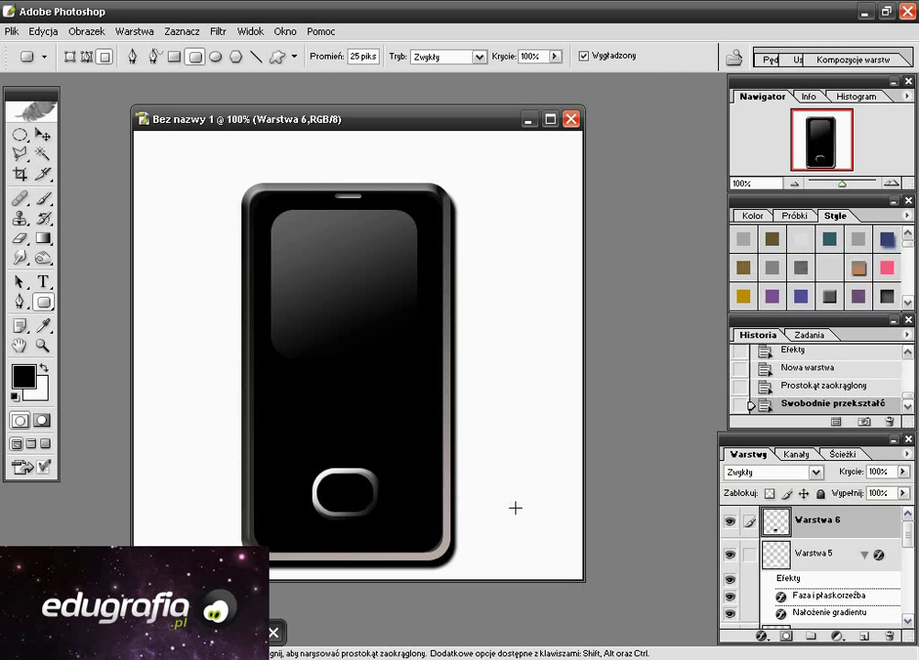
Add a new layer and set the foreground colour to dark red #820101
click(863, 635)
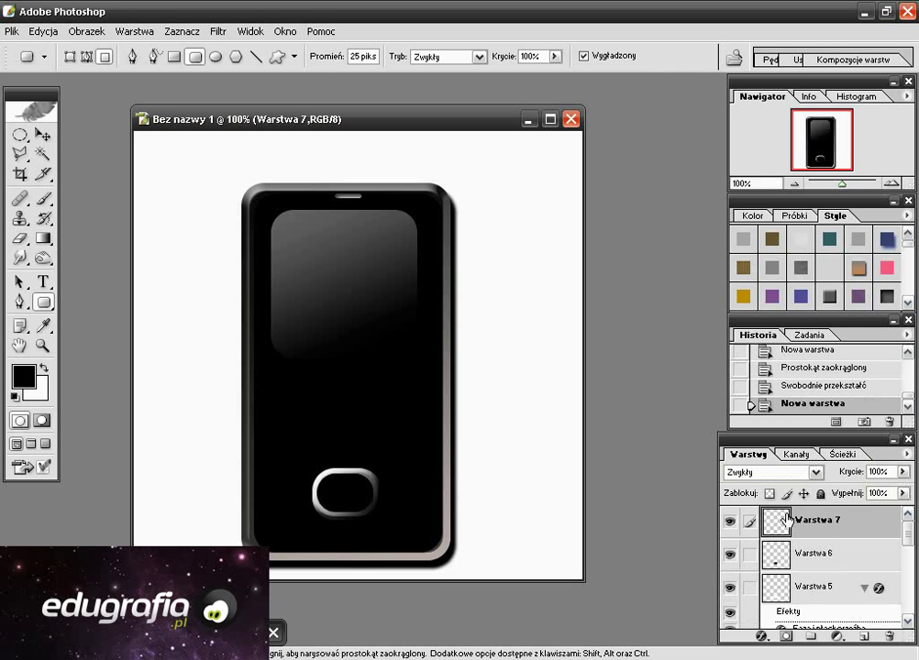
click(40, 322)
click(23, 376)
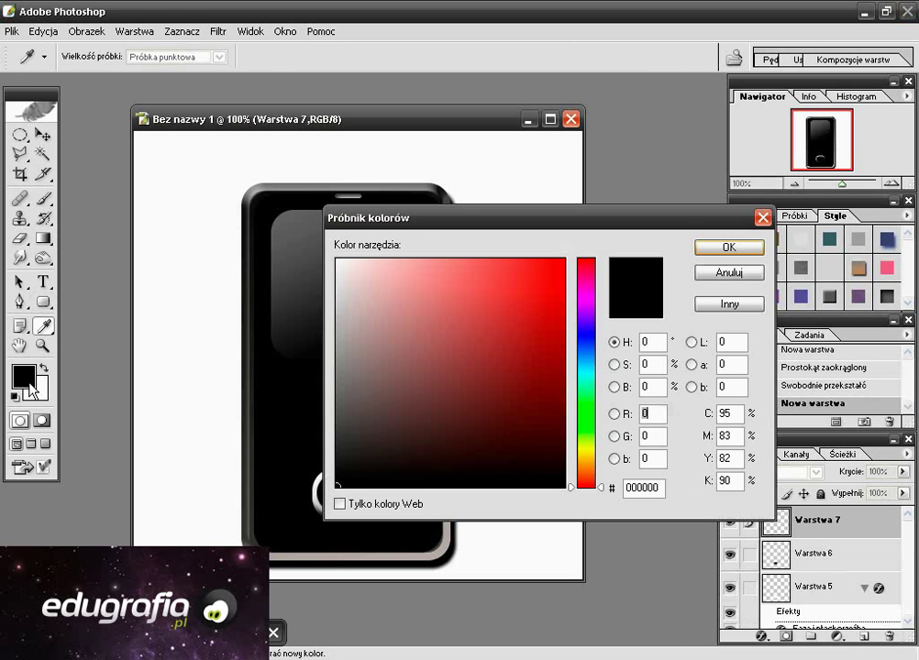
drag(564, 377, 564, 372)
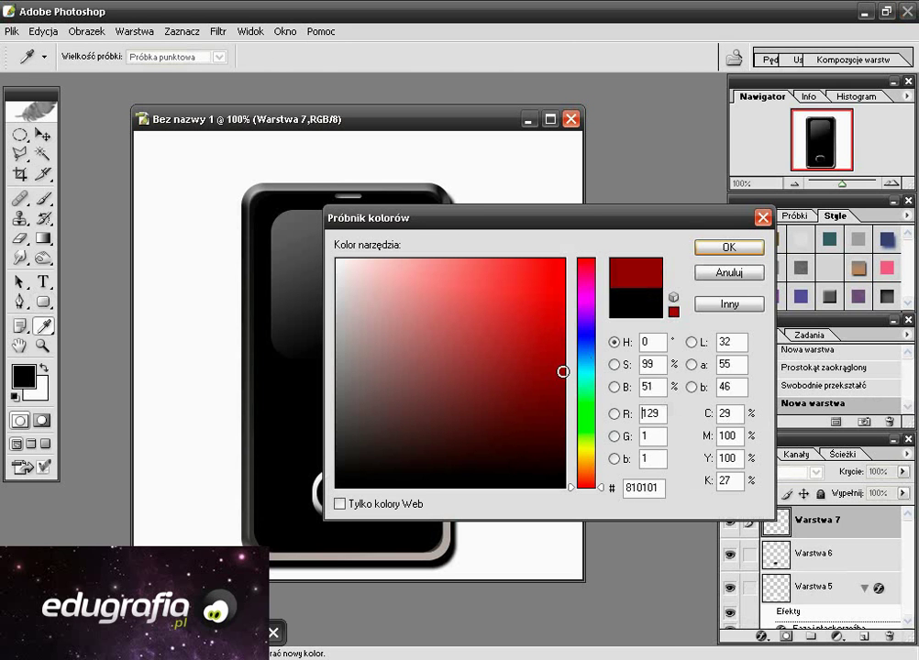
click(754, 247)
Draw a thin red rounded dash above-right of the button and duplicate its layer
key(u)
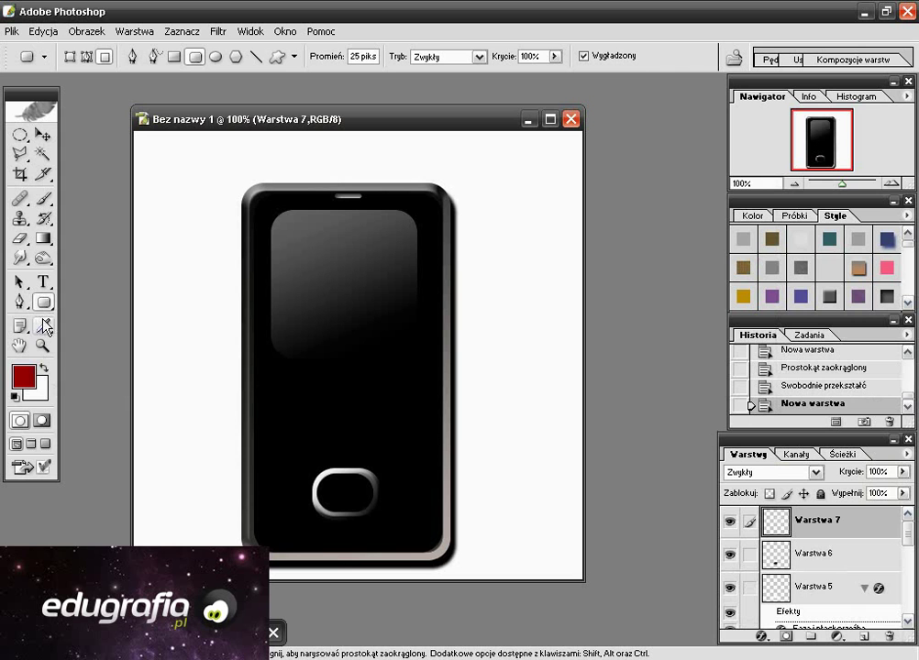
mouse_move(43, 308)
mouse_down()
mouse_move(82, 309)
mouse_move(90, 318)
mouse_up()
drag(379, 446, 409, 451)
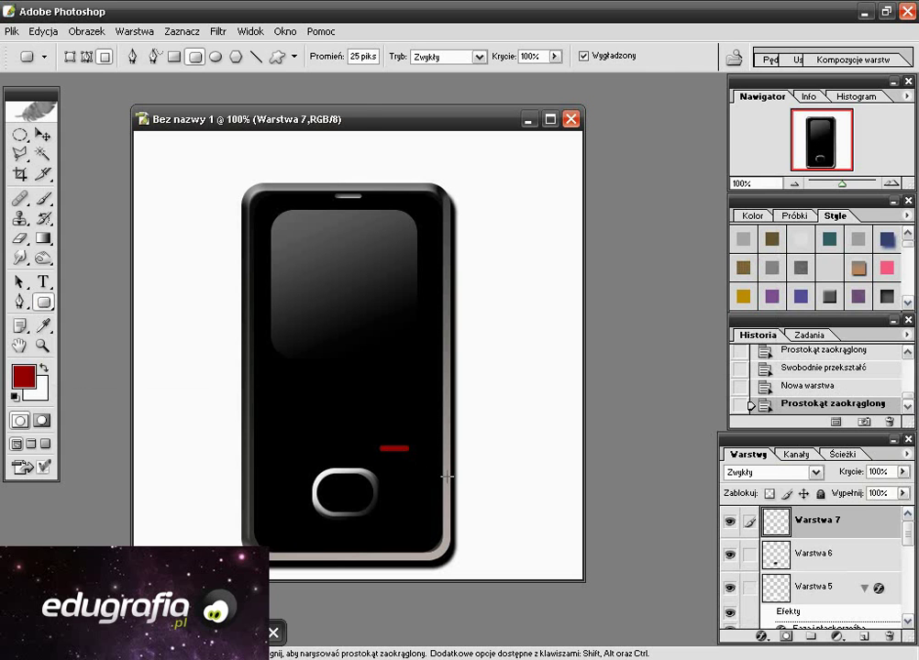
key(ctrl)
key(ctrl+j)
Move the copied red dash to the left, then pick the chevron custom shape on new layer Warstwa 8
click(42, 135)
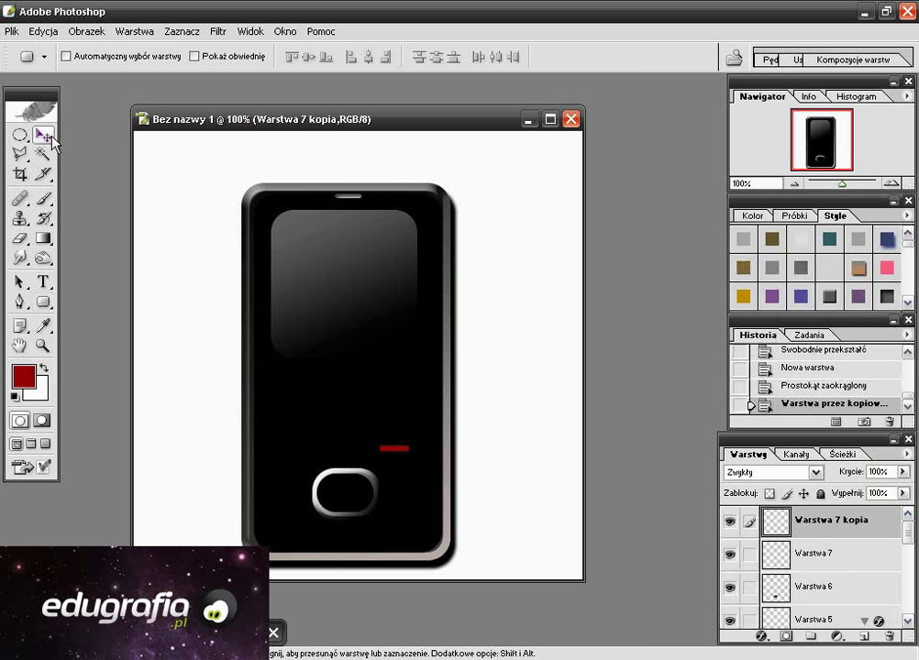
drag(394, 454, 299, 451)
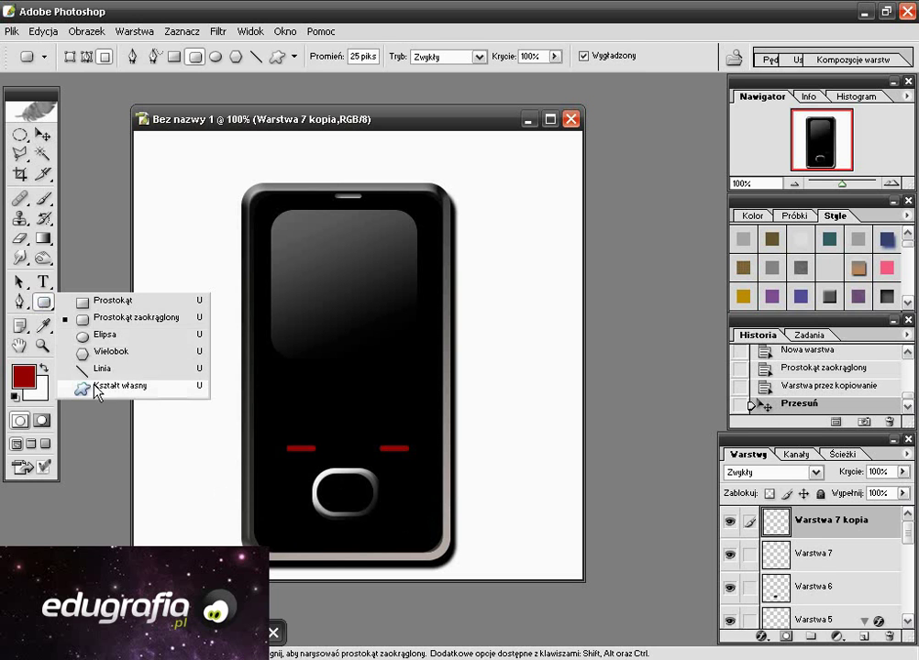
drag(42, 302, 101, 387)
click(359, 61)
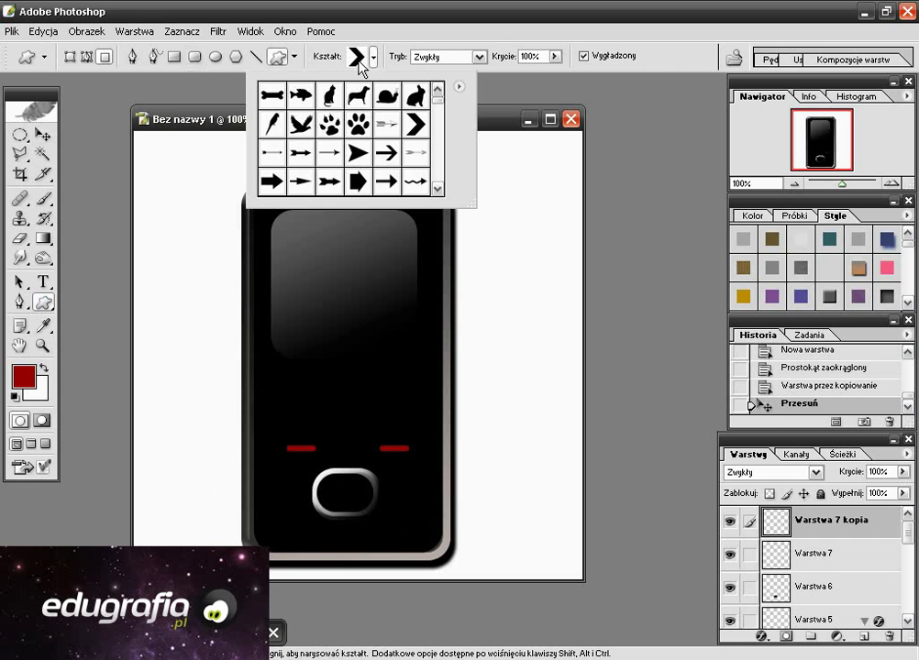
click(418, 119)
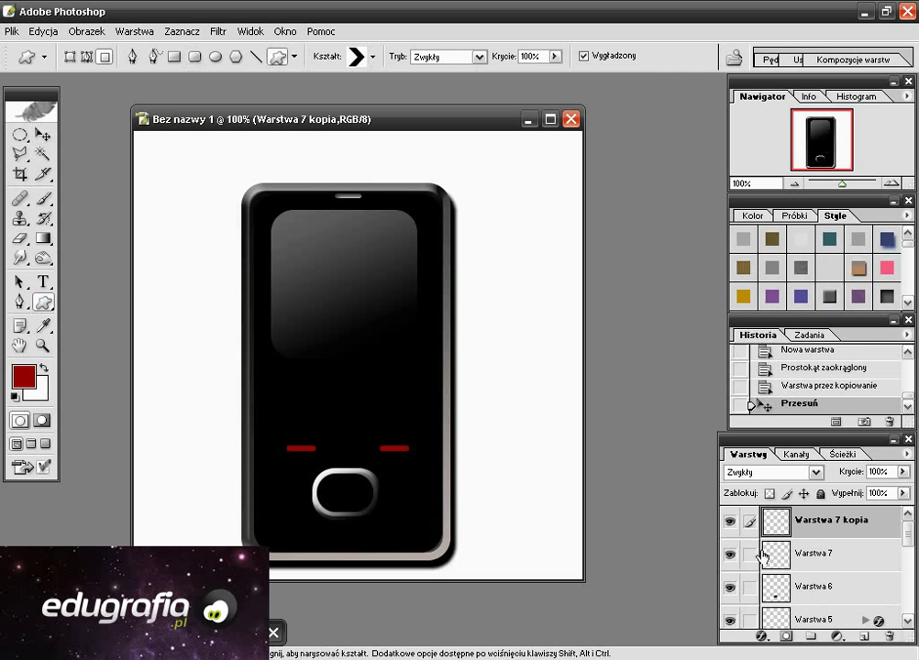
click(864, 636)
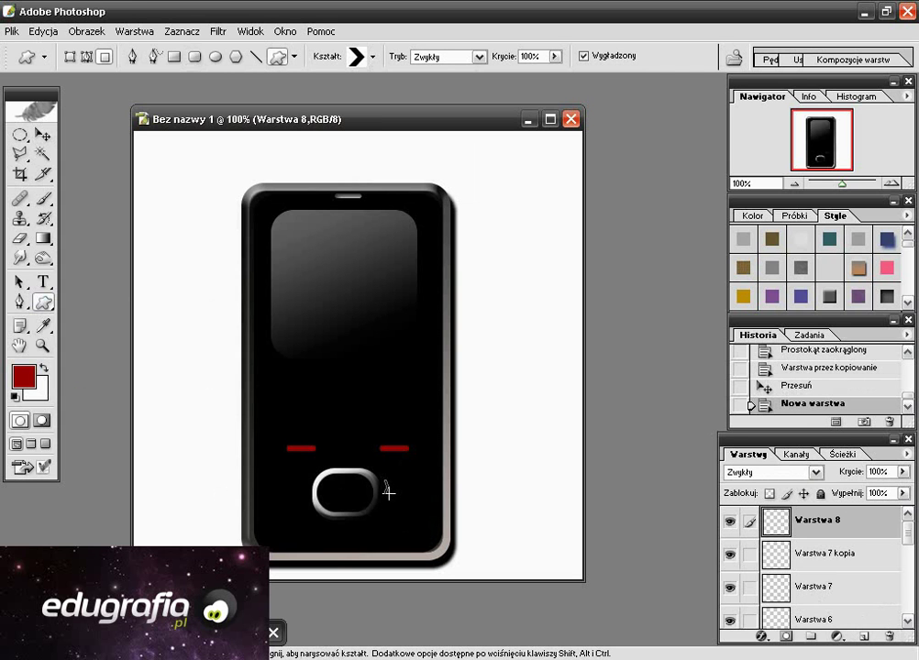
Draw a red chevron pointing right beside the silver button
drag(391, 496, 392, 497)
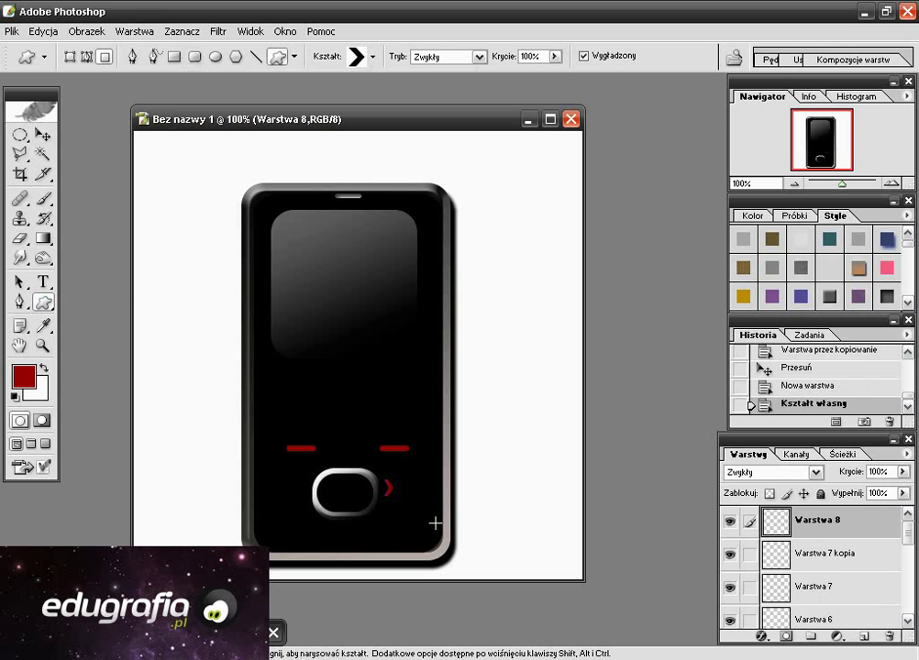
click(44, 135)
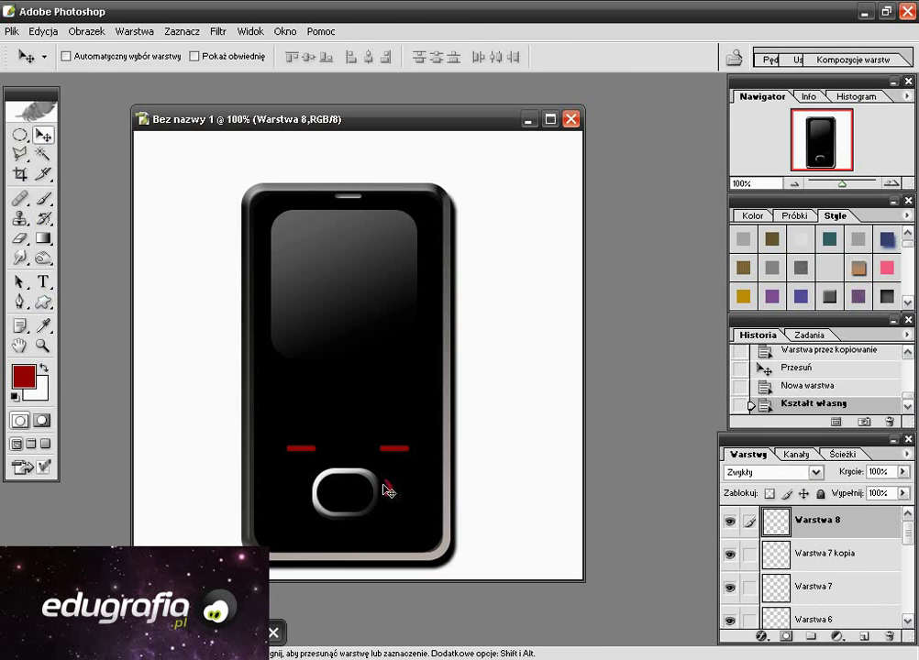
drag(392, 493, 390, 491)
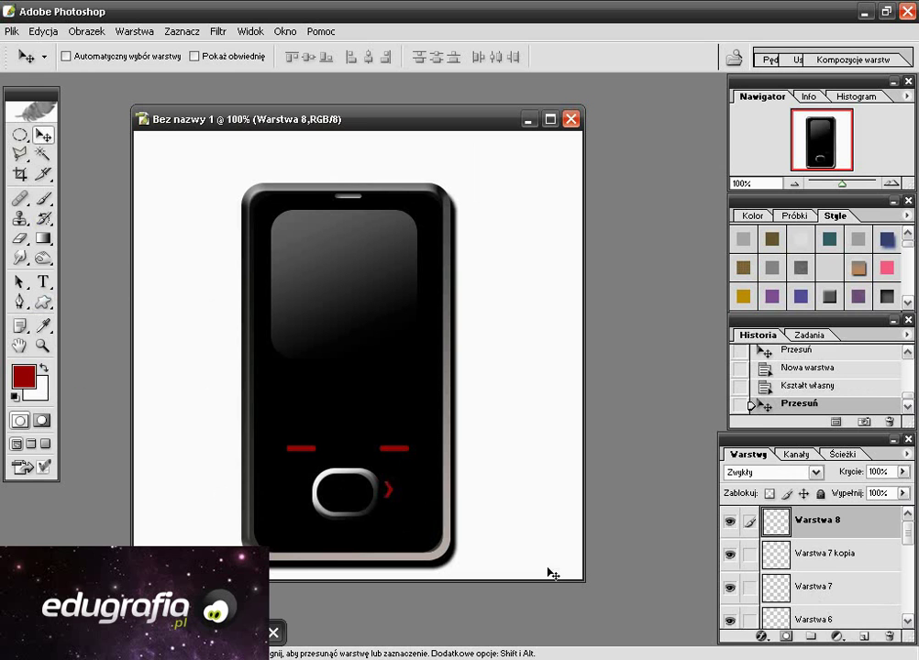
Duplicate the chevron, rotate the copy 90° clockwise, and place it below the button
key(ctrl+j)
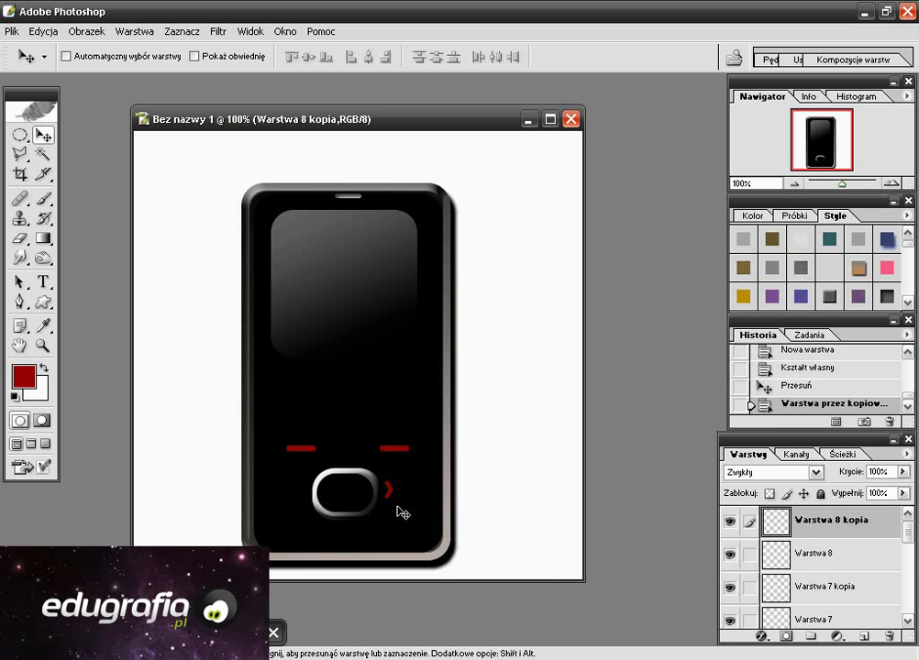
key(ctrl+t)
right_click(388, 494)
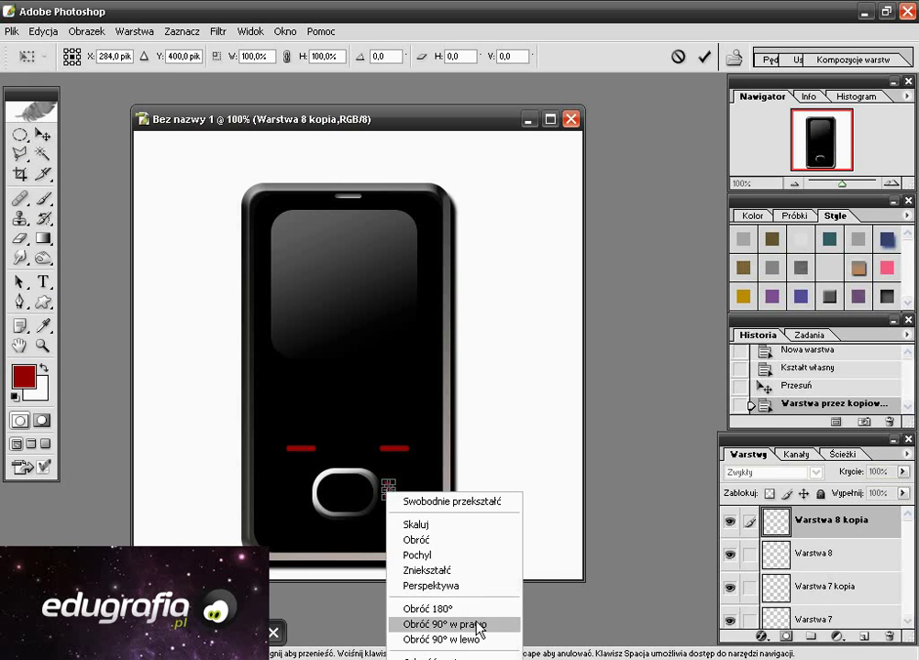
click(477, 625)
click(42, 135)
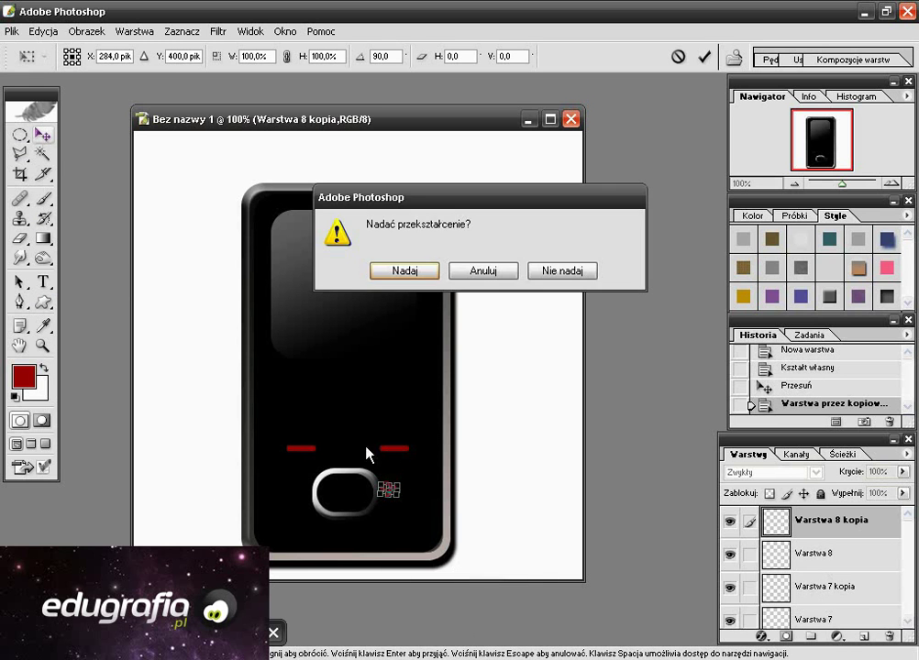
click(390, 271)
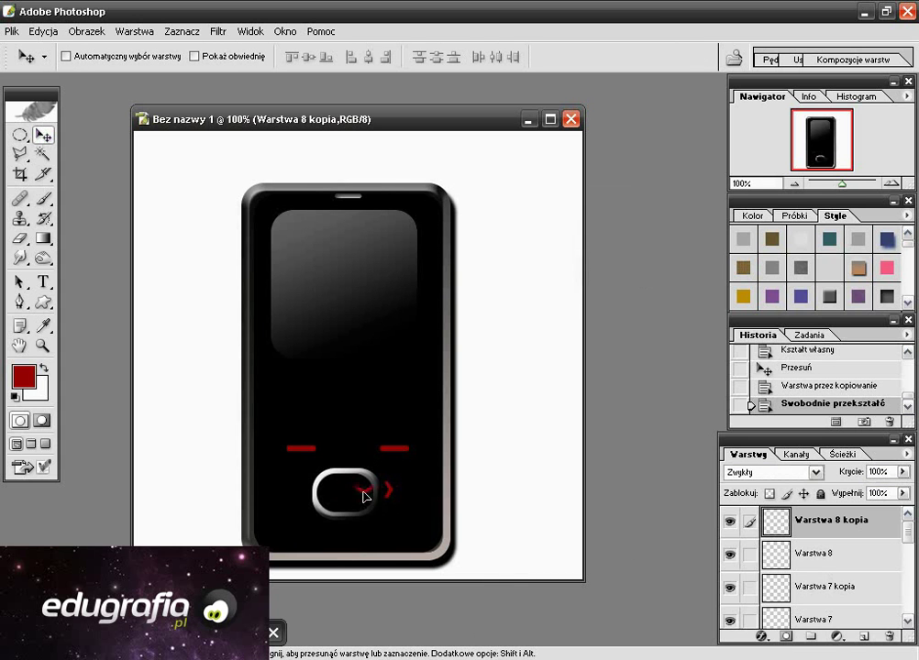
drag(363, 496, 342, 530)
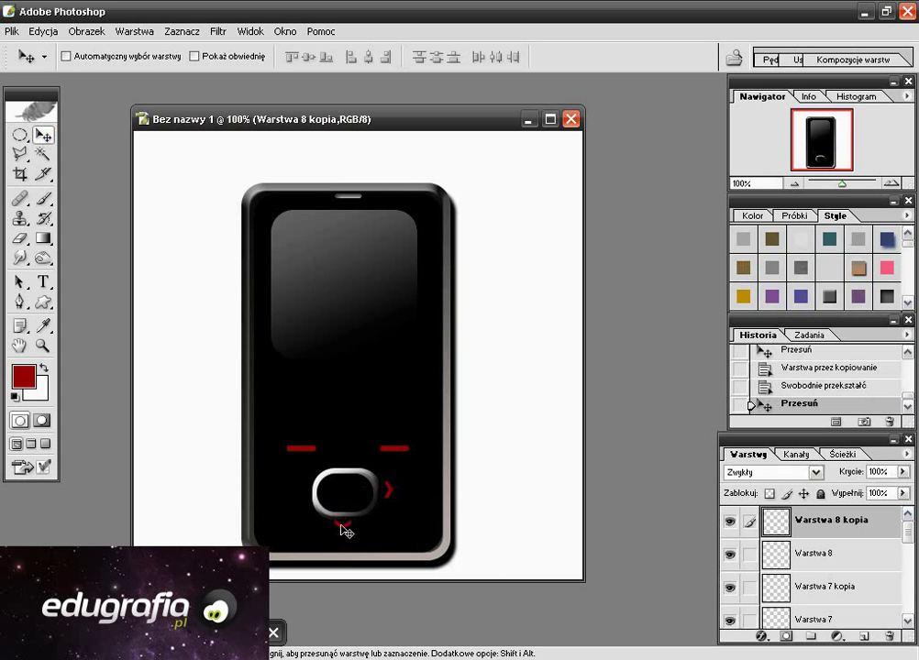
drag(341, 532, 341, 535)
Duplicate the lower chevron, turn it to point up, and move it above the button
key(ctrl+j)
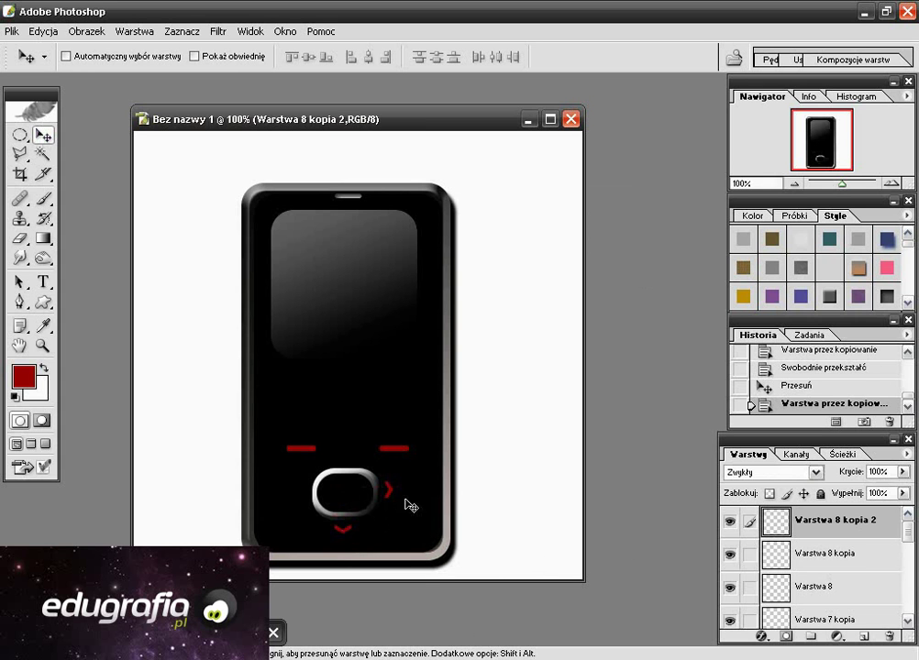
key(ctrl+t)
right_click(346, 530)
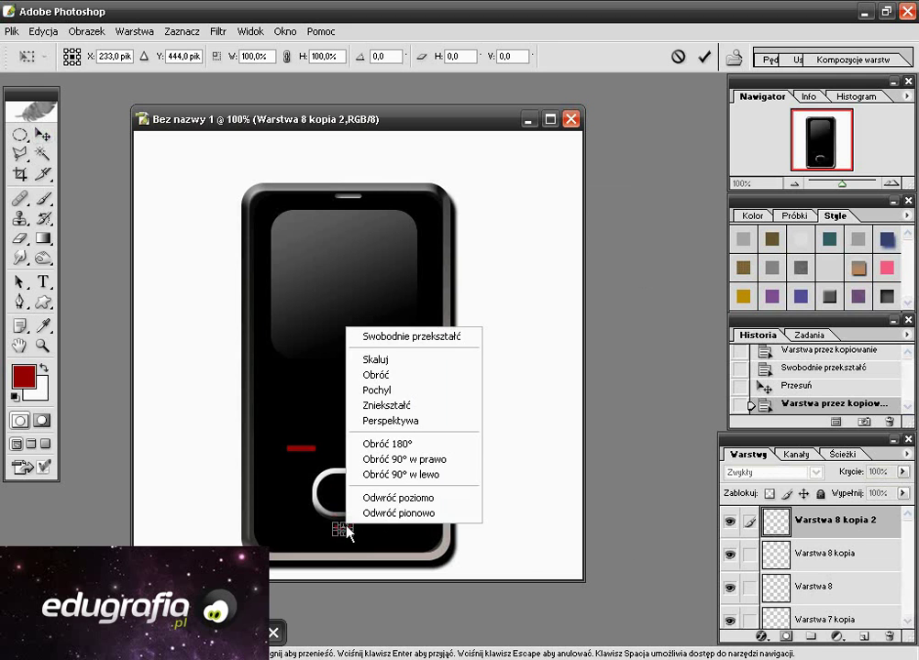
click(390, 474)
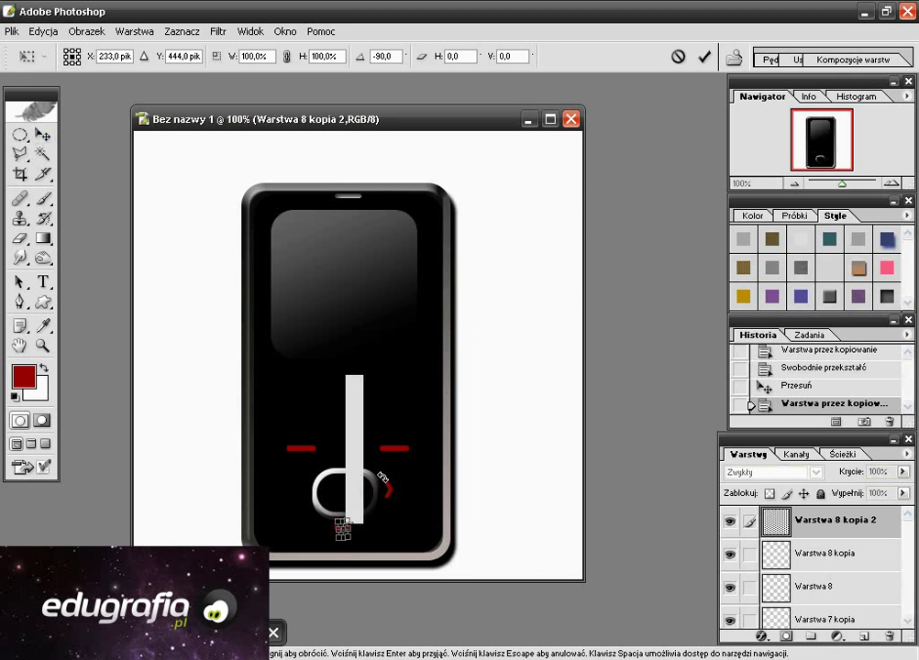
click(42, 134)
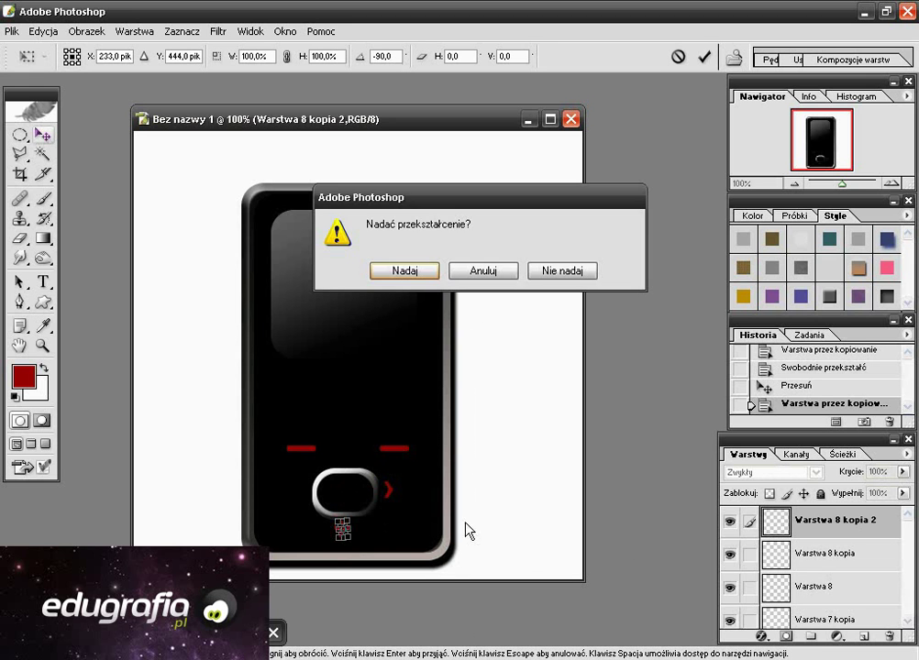
click(394, 271)
drag(351, 527, 376, 538)
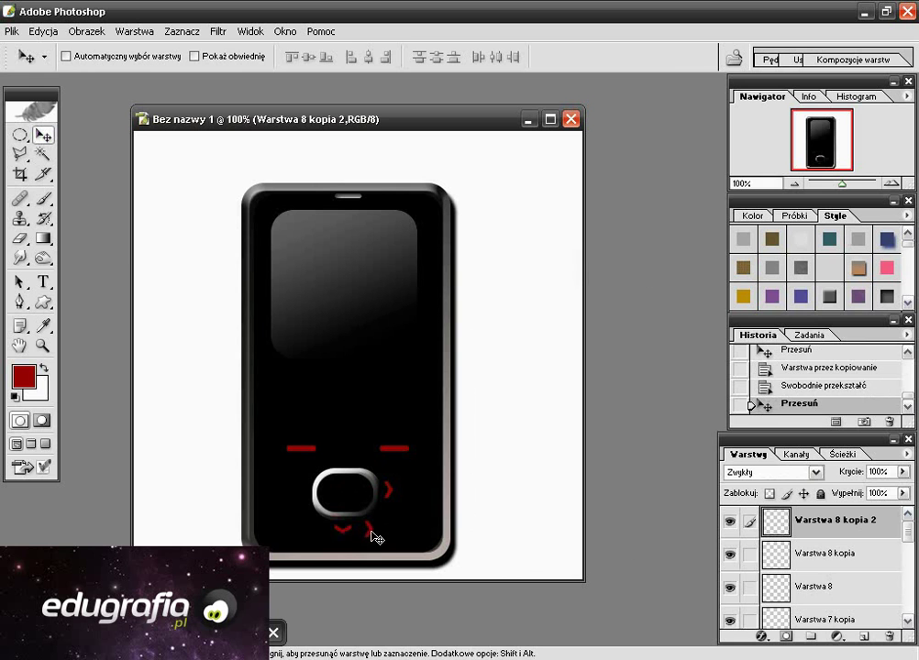
key(ctrl+t)
right_click(371, 530)
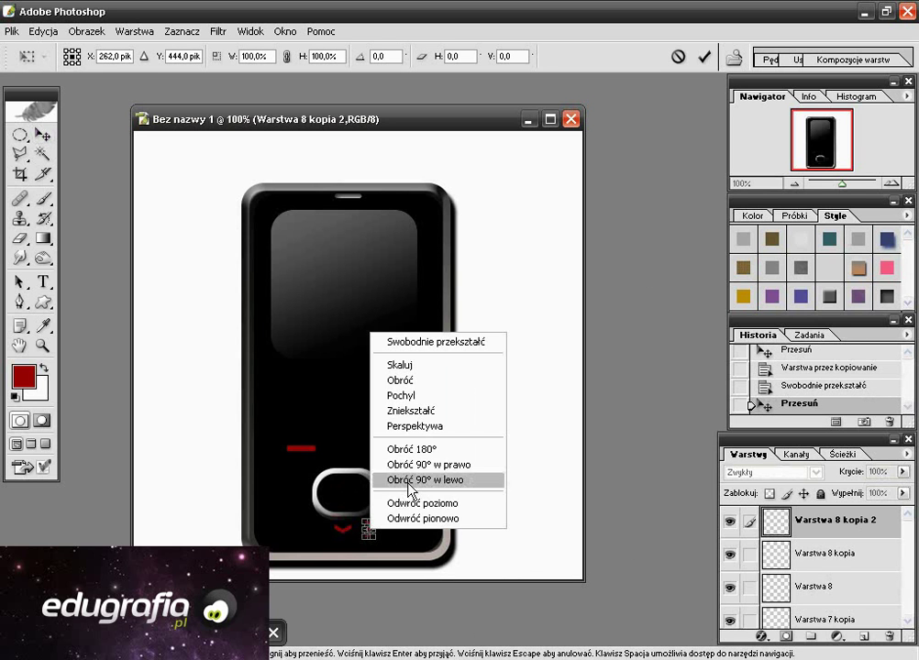
click(428, 480)
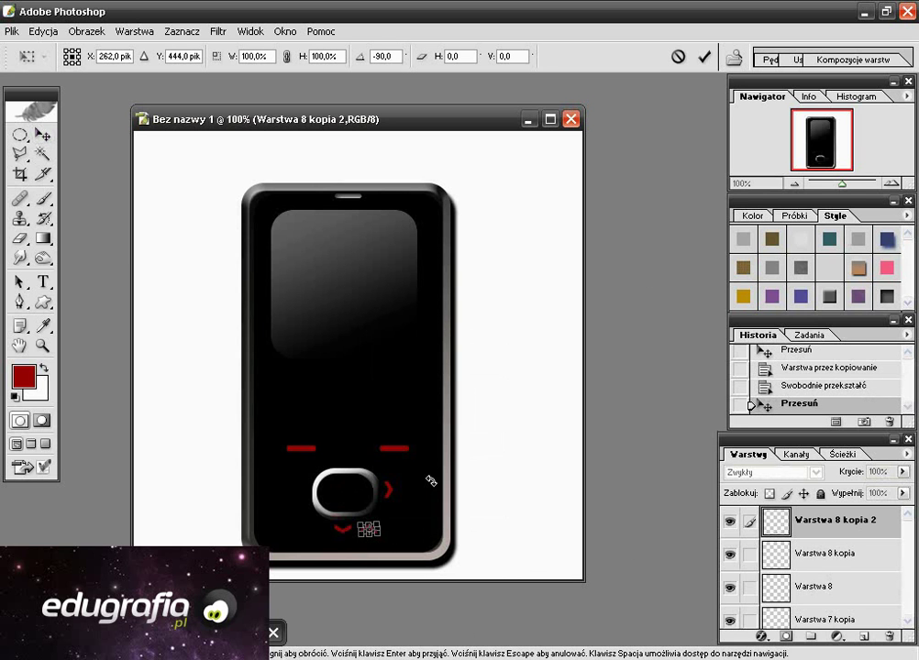
key(Return)
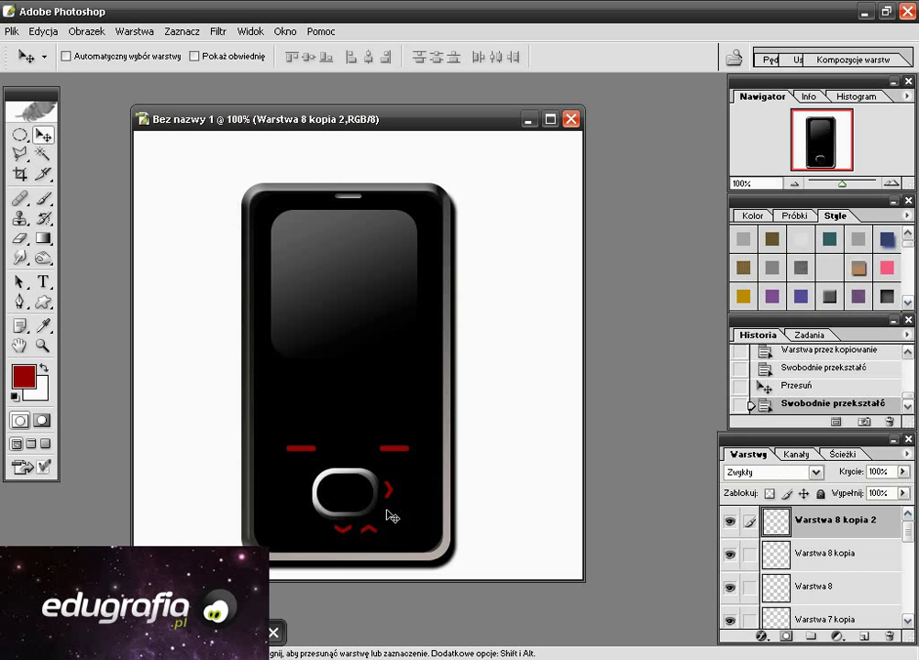
drag(371, 533, 346, 458)
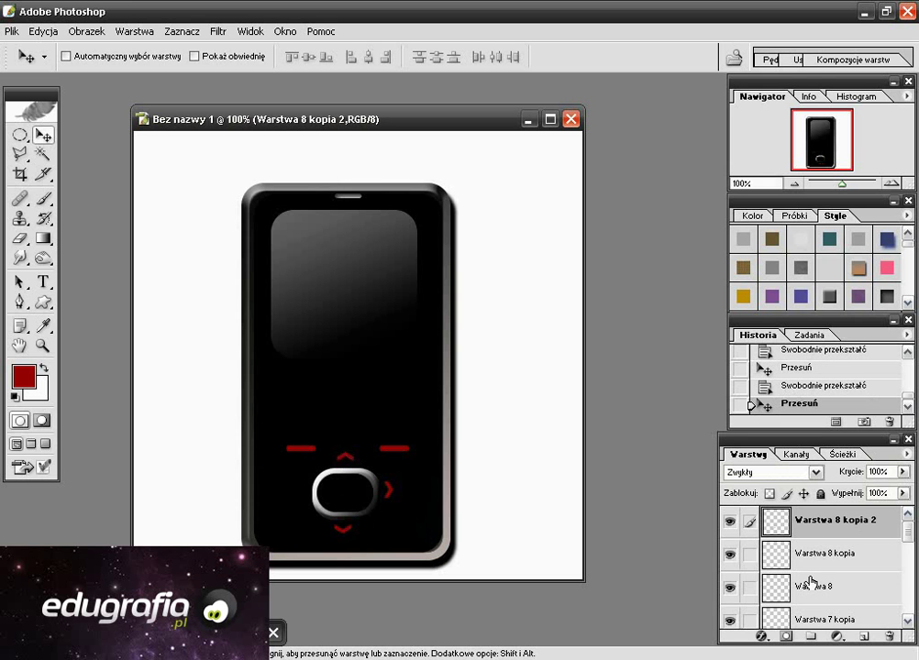
Add a fourth chevron copy rotated to point left and place it at the button's left
key(ctrl+j)
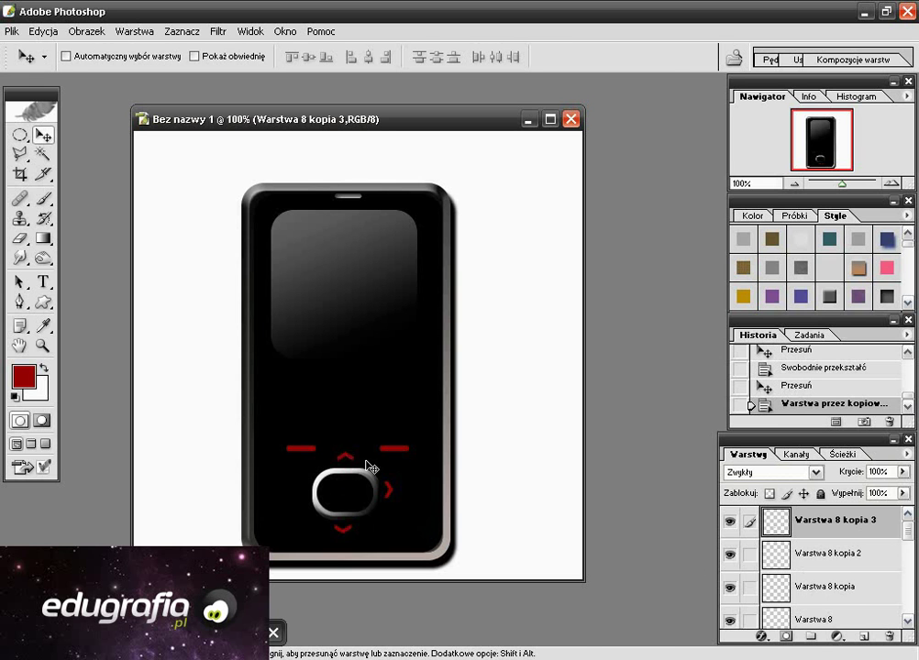
key(ctrl+t)
right_click(346, 456)
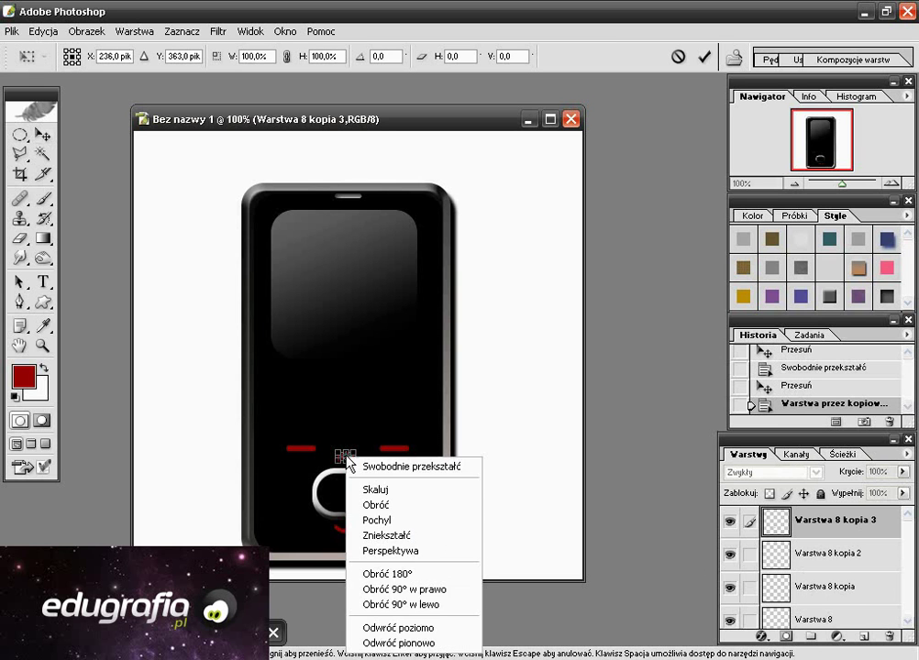
click(376, 603)
key(Return)
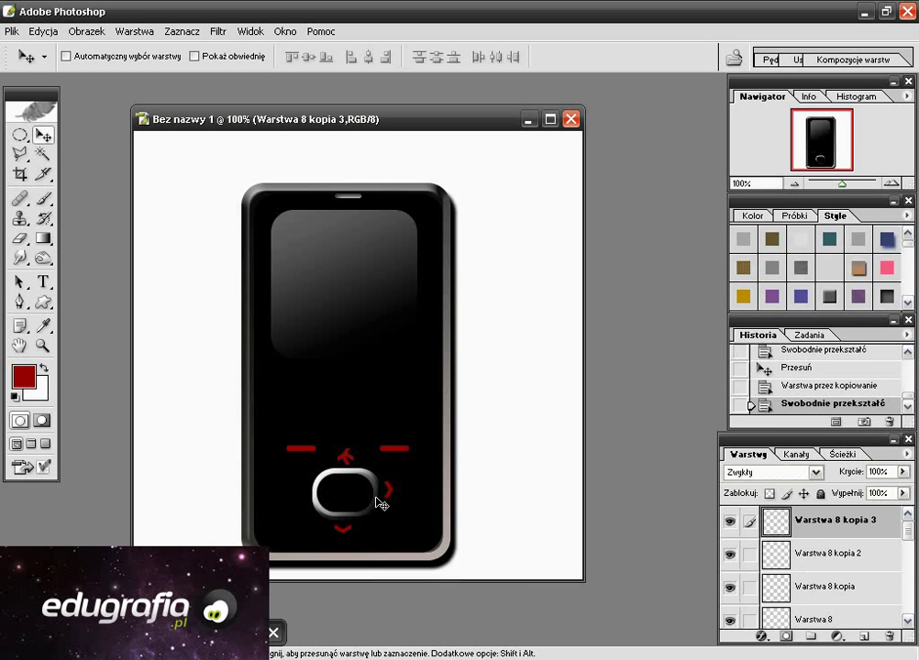
drag(347, 456, 310, 494)
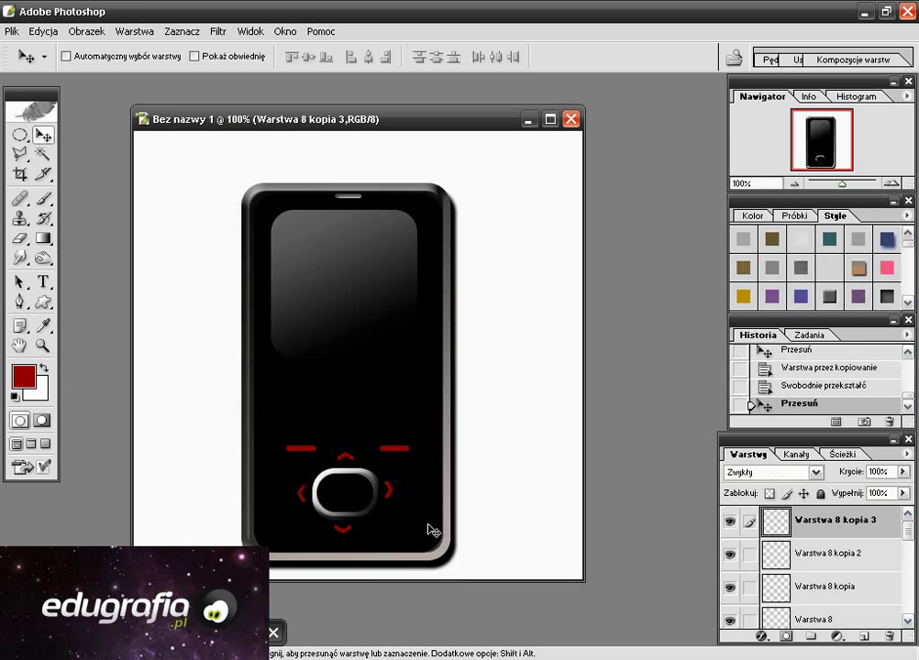
Add a red 'C' text layer and move it to the phone's lower right
click(43, 282)
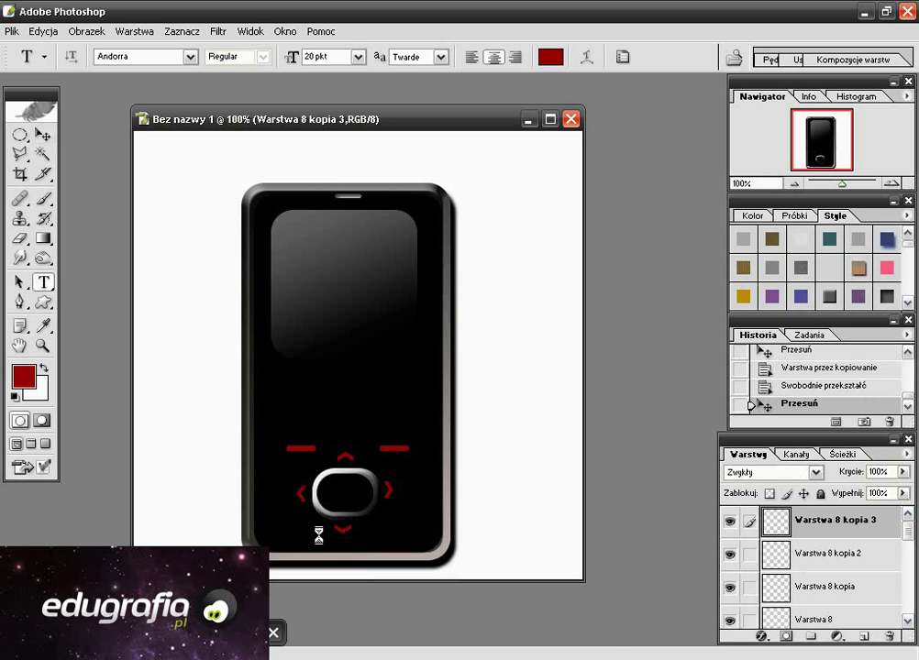
drag(318, 532, 273, 504)
text(C)
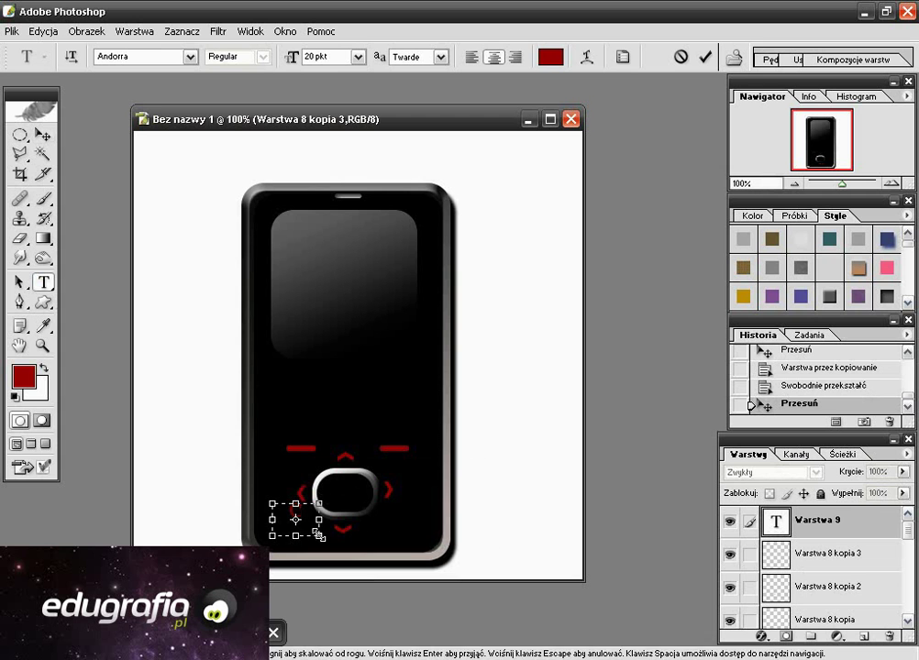
click(43, 134)
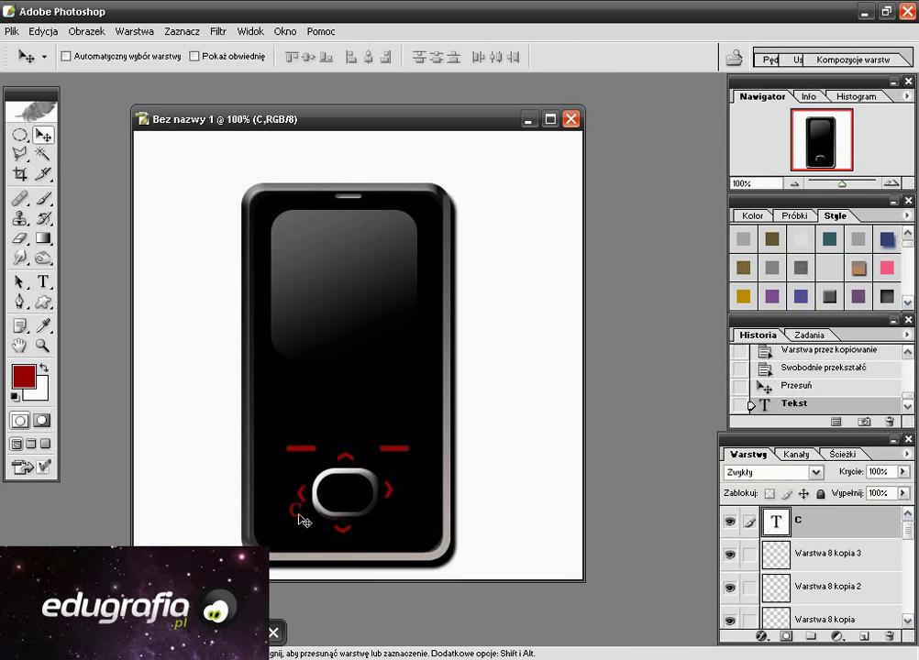
drag(295, 519, 408, 539)
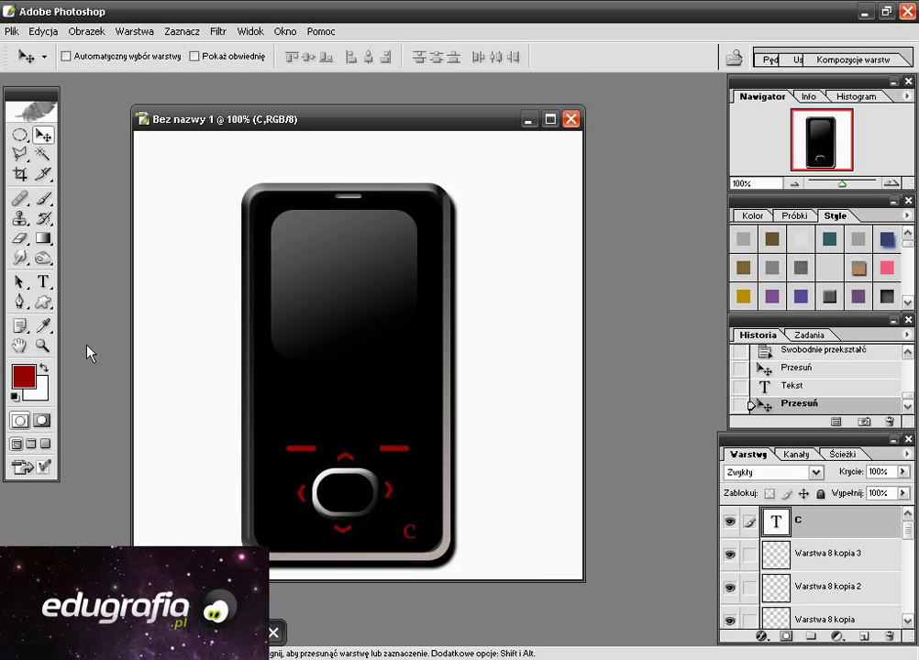
Add a second C glyph in a new font, rotate it 90° clockwise, and place it lower left
click(43, 285)
drag(294, 376, 359, 439)
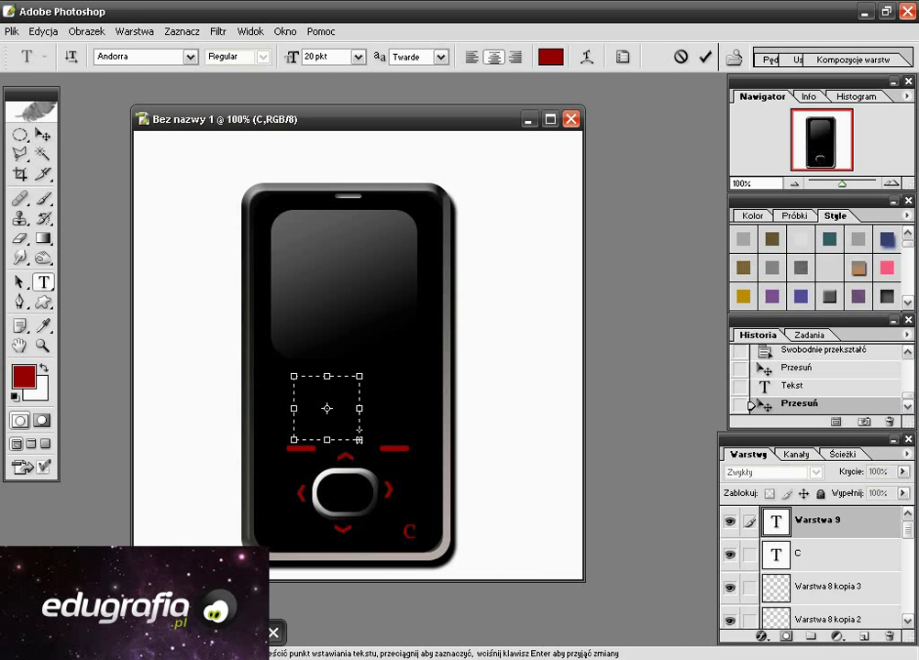
text(C)
drag(335, 384, 279, 376)
text(Arial)
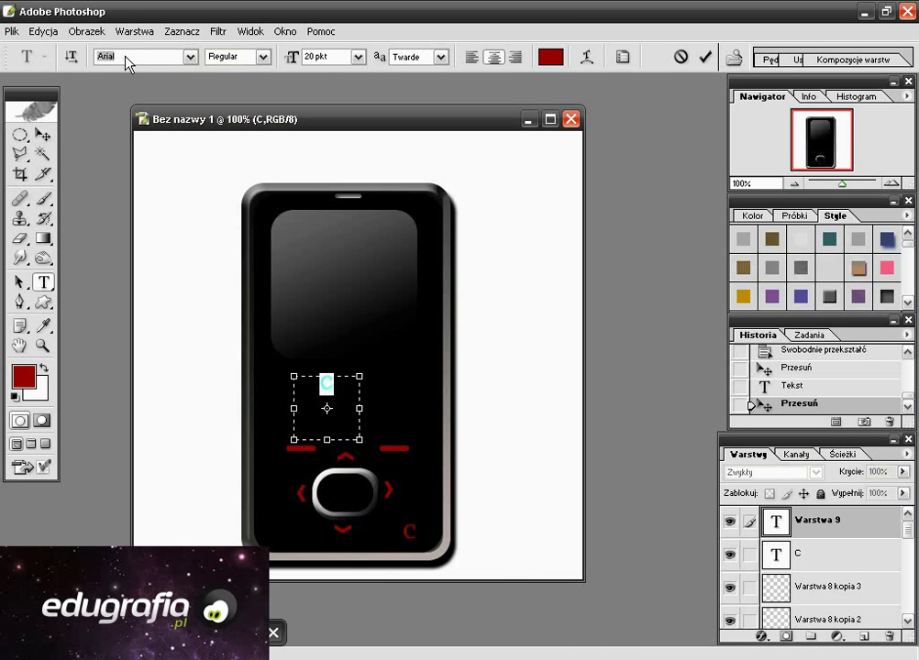
text( BlackBN Elements)
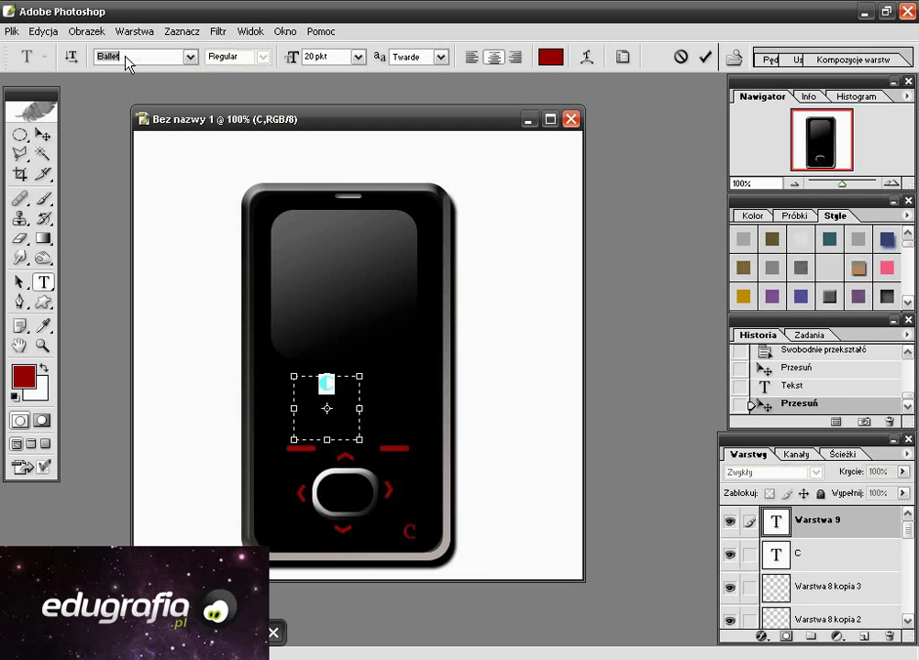
click(42, 136)
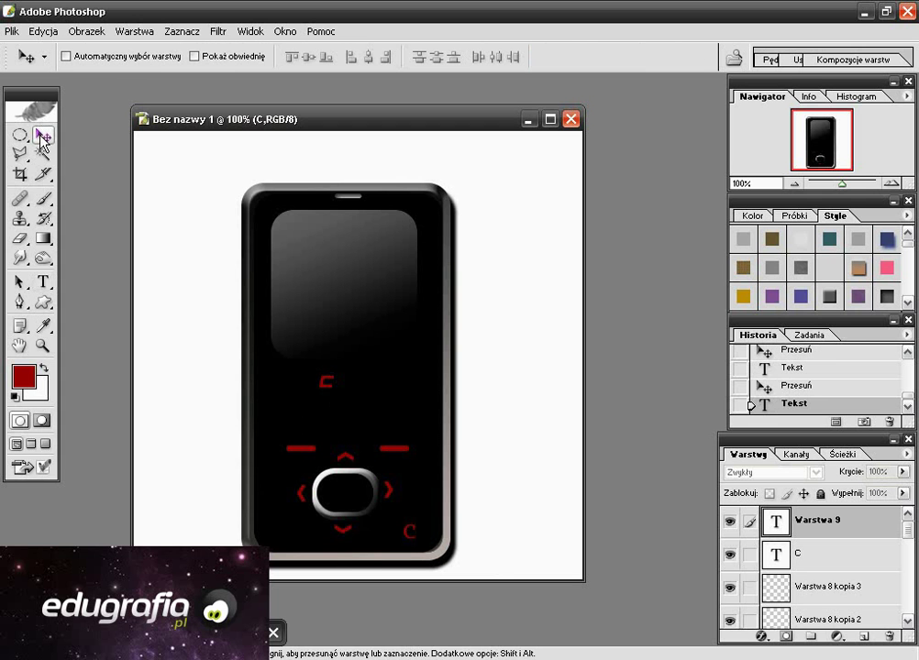
key(ctrl+t)
right_click(332, 389)
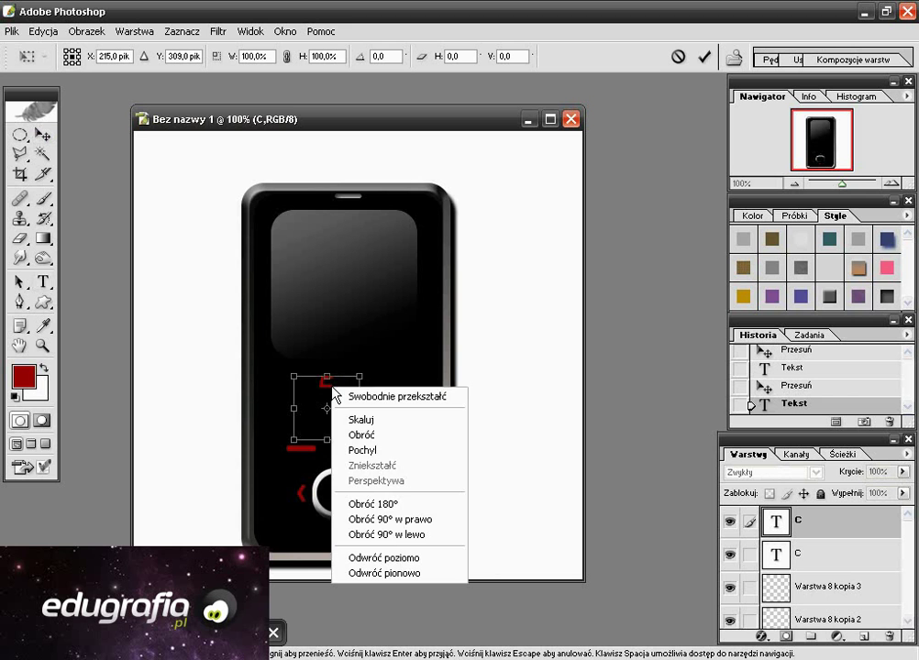
click(412, 523)
click(48, 136)
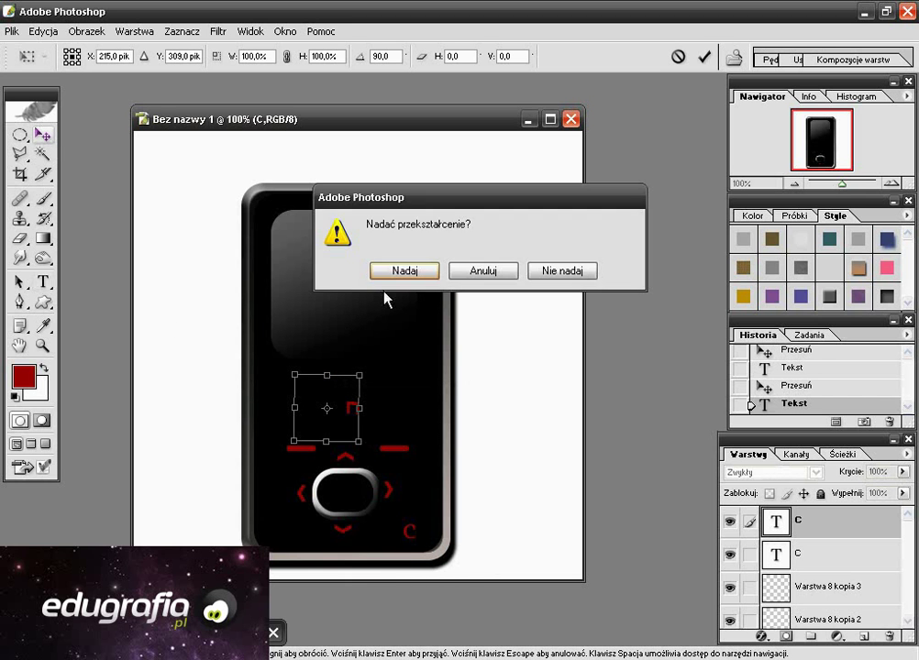
key(Return)
drag(356, 410, 281, 538)
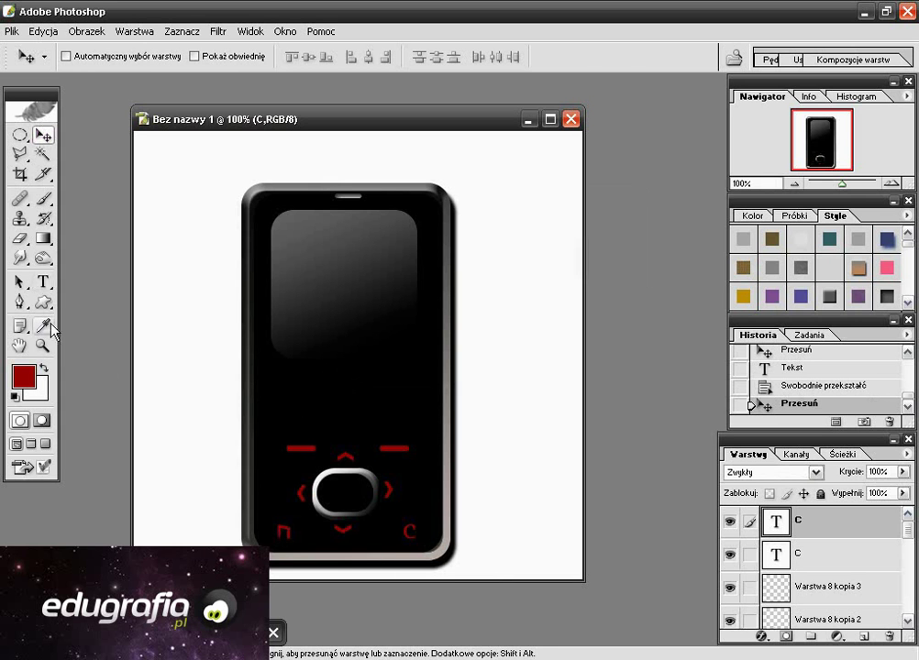
Type 'OK' in a text box and move it into the silver oval button
click(43, 283)
drag(298, 345, 390, 417)
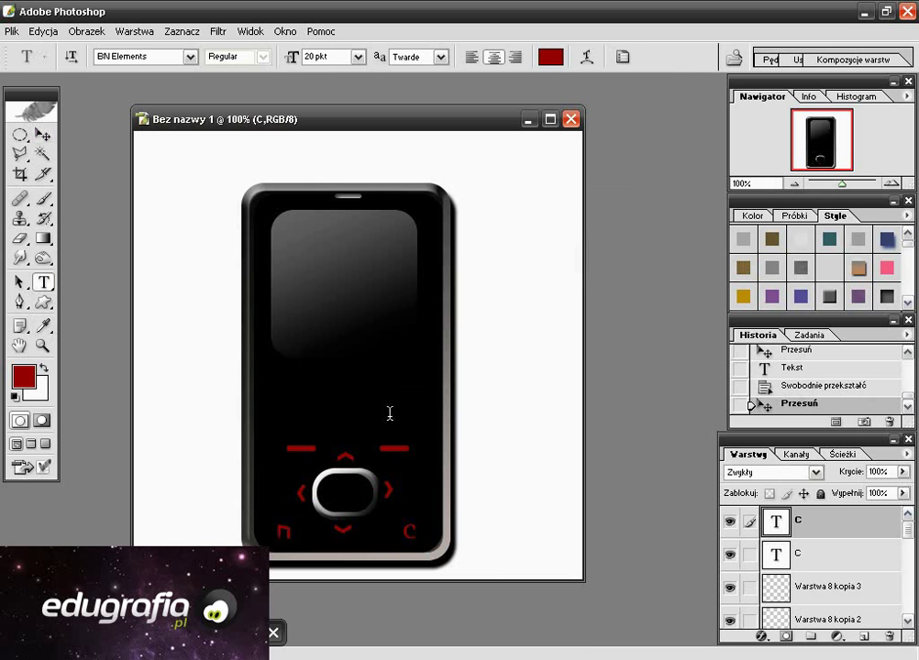
text(OK)
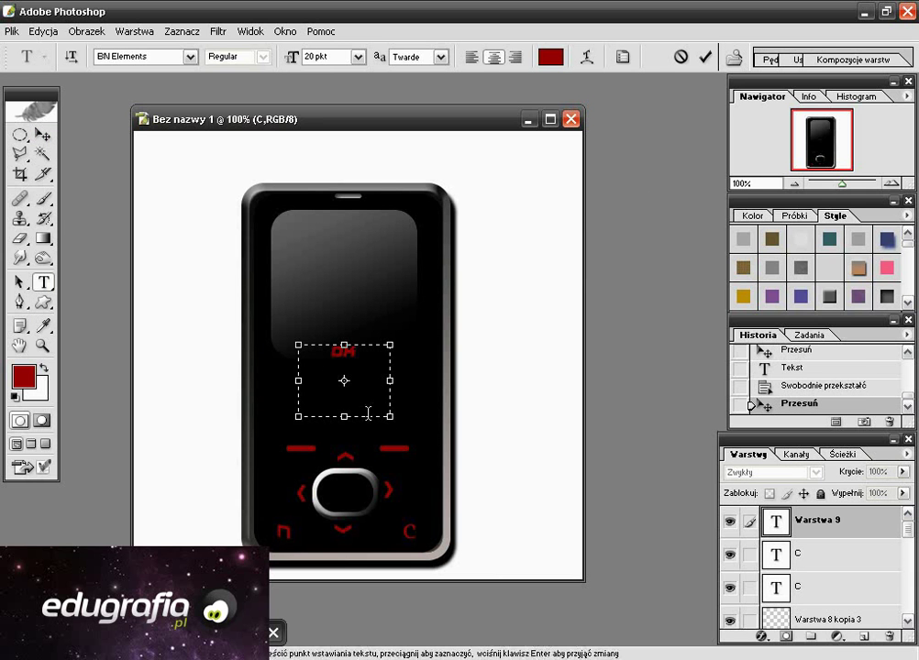
click(43, 134)
drag(354, 371, 351, 491)
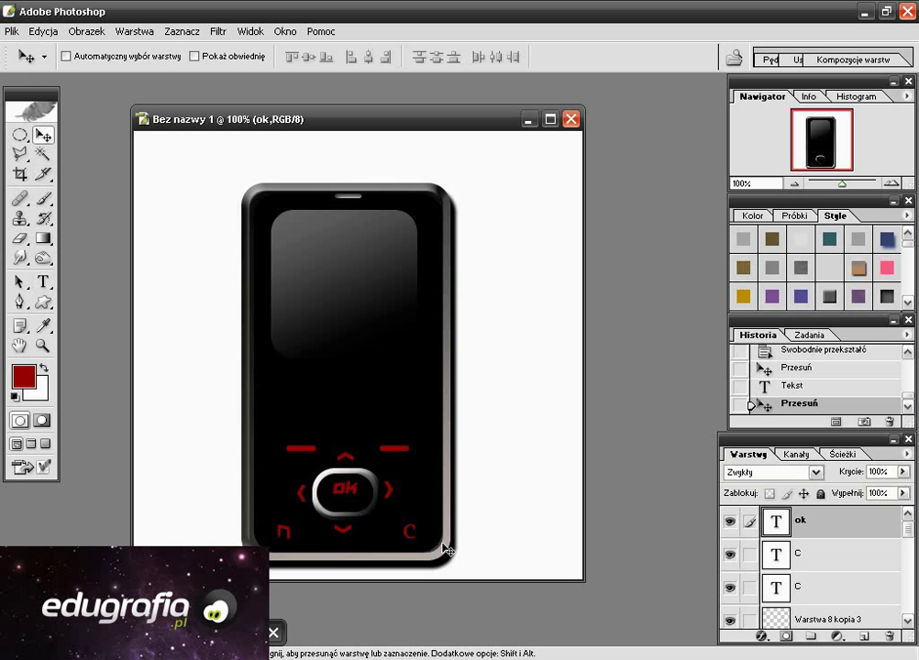
Set the OK label to Andorra at 18 pt and centre it in the button
double_click(776, 520)
click(189, 56)
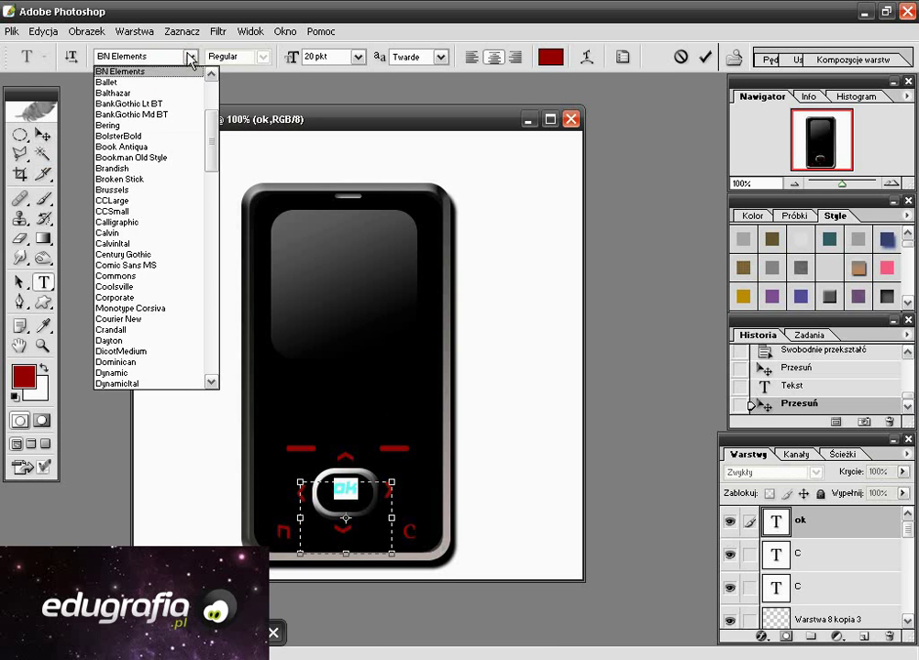
scroll(192, 115, up, 4)
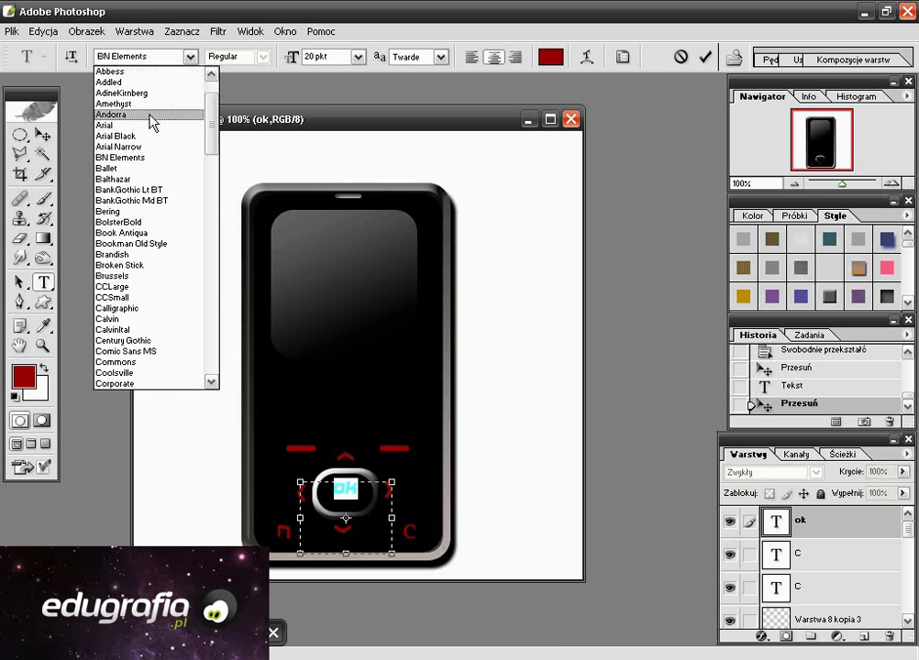
click(152, 115)
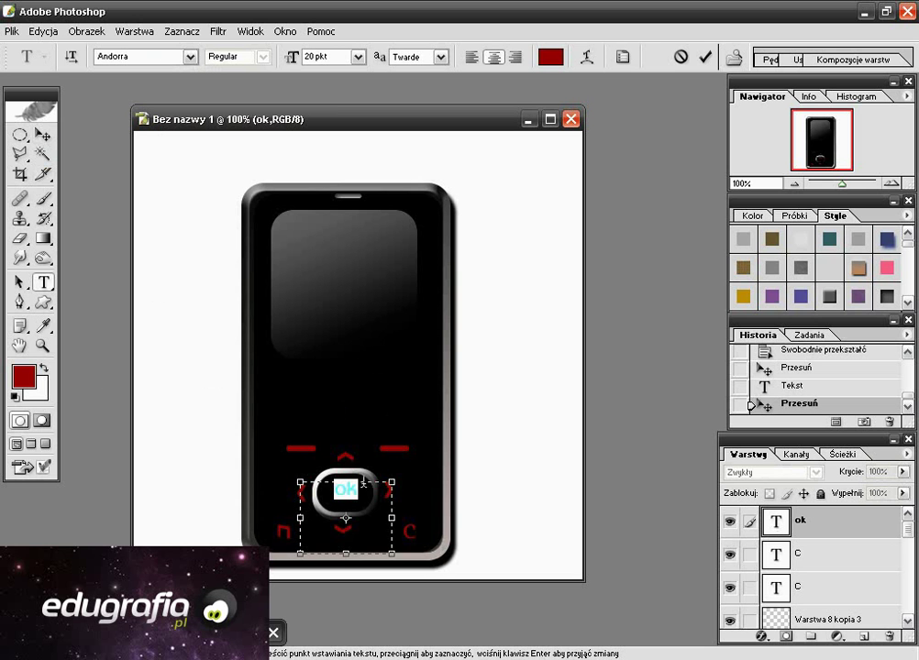
key(Right)
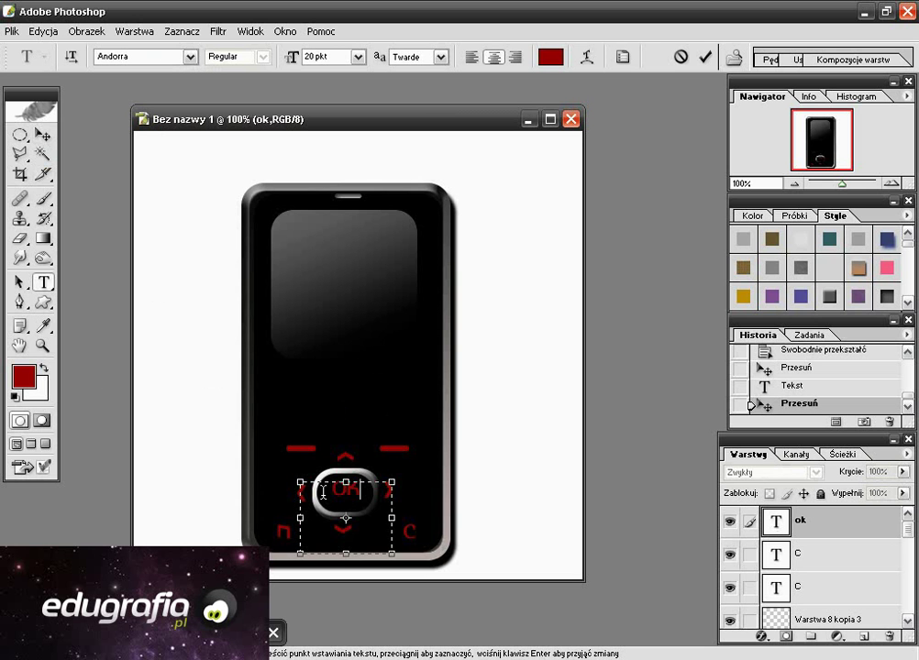
double_click(365, 486)
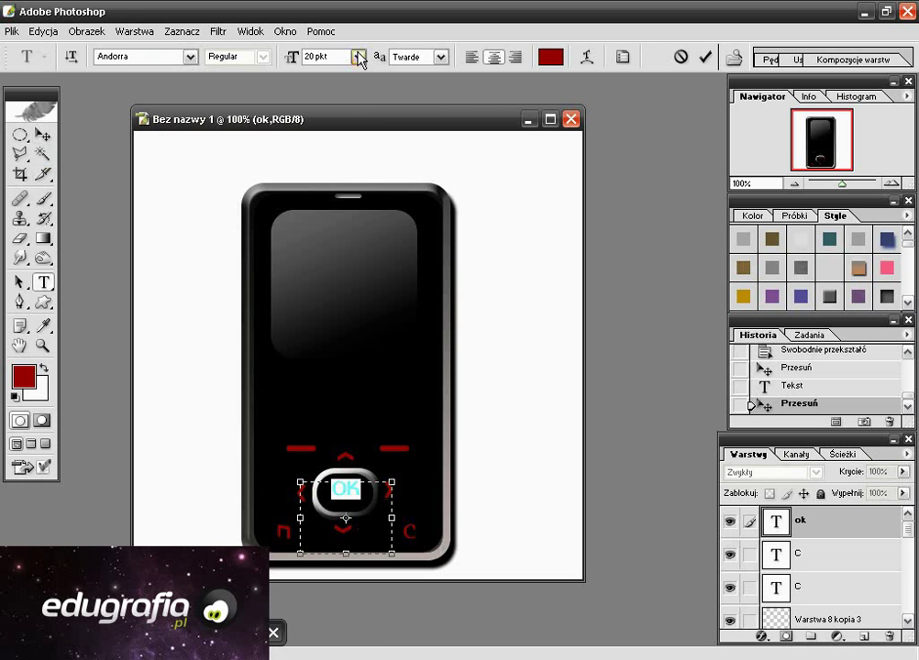
click(358, 56)
click(330, 207)
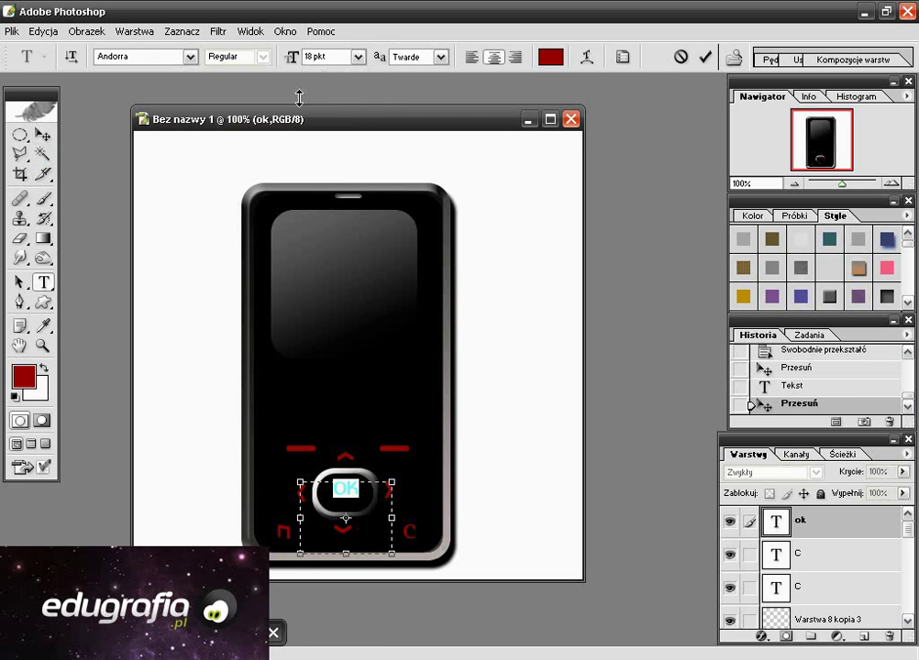
click(43, 135)
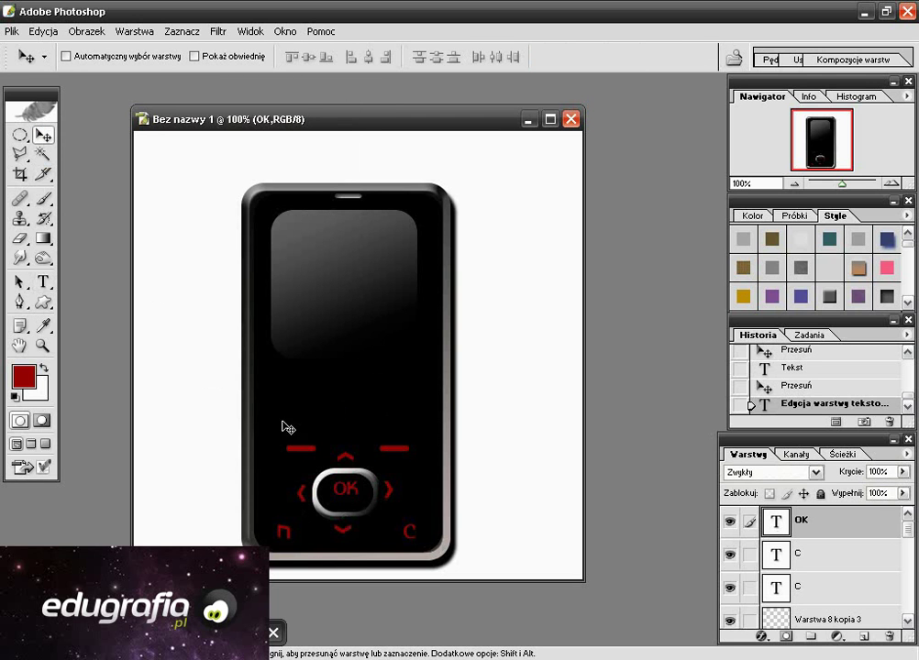
drag(346, 493, 346, 492)
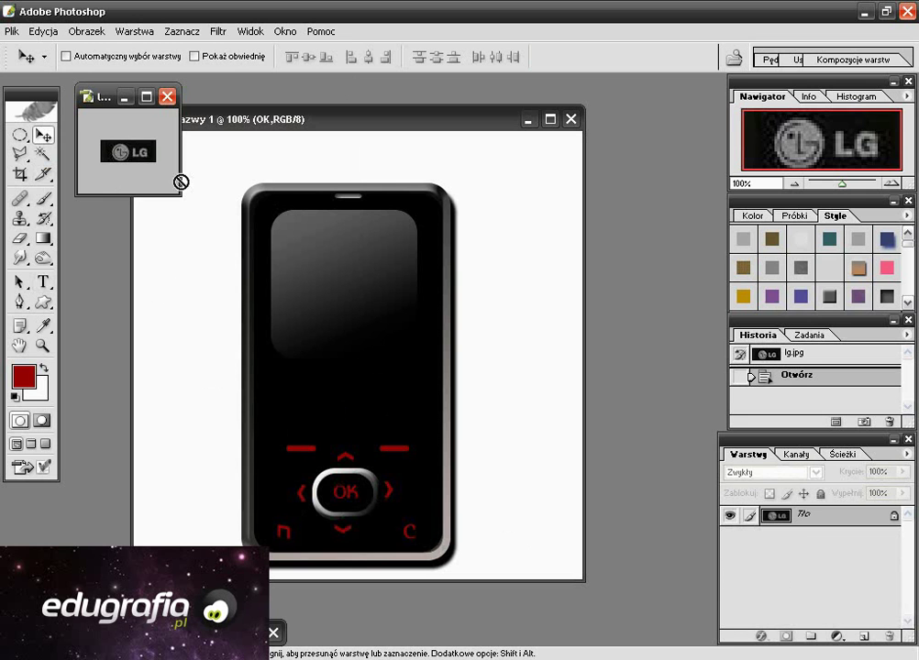
Bring the LG logo from lg.jpg onto the phone as layer Warstwa 9
drag(181, 182, 330, 208)
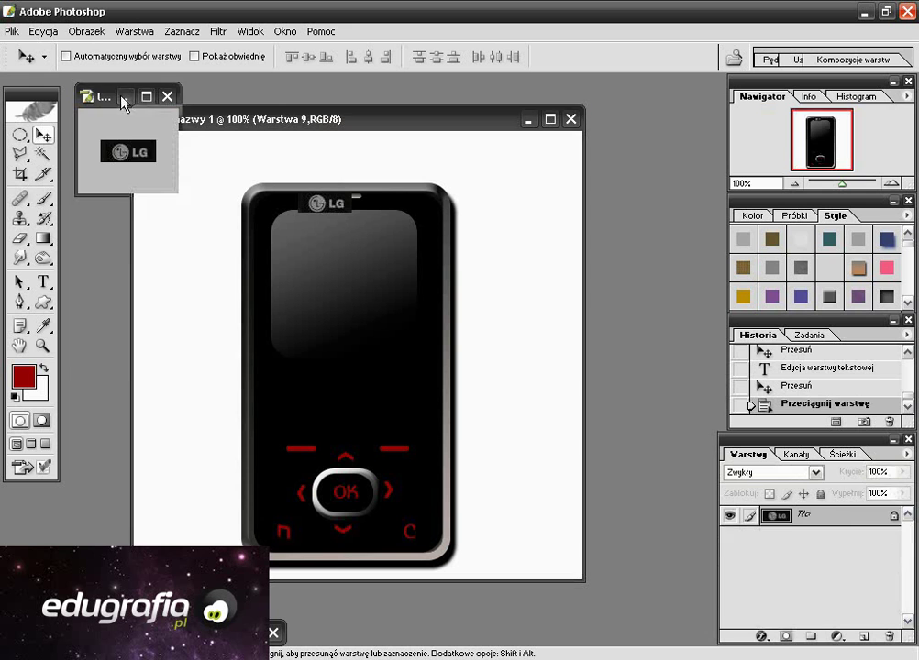
click(124, 95)
mouse_move(320, 204)
mouse_down()
mouse_move(364, 211)
mouse_move(351, 210)
mouse_up()
Shrink the LG logo in two transforms and set it just below the earpiece
key(ctrl+t)
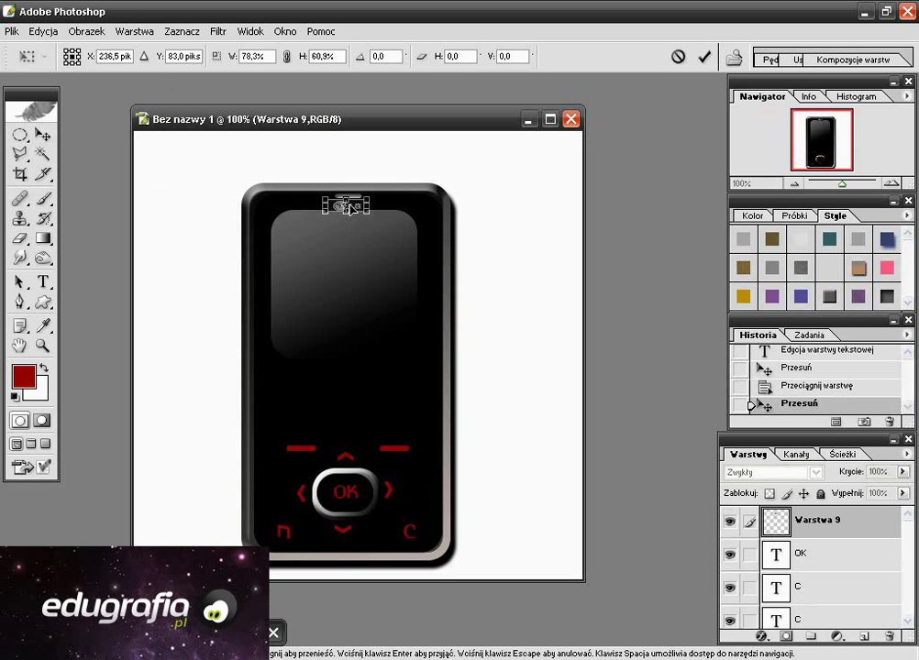
key(Return)
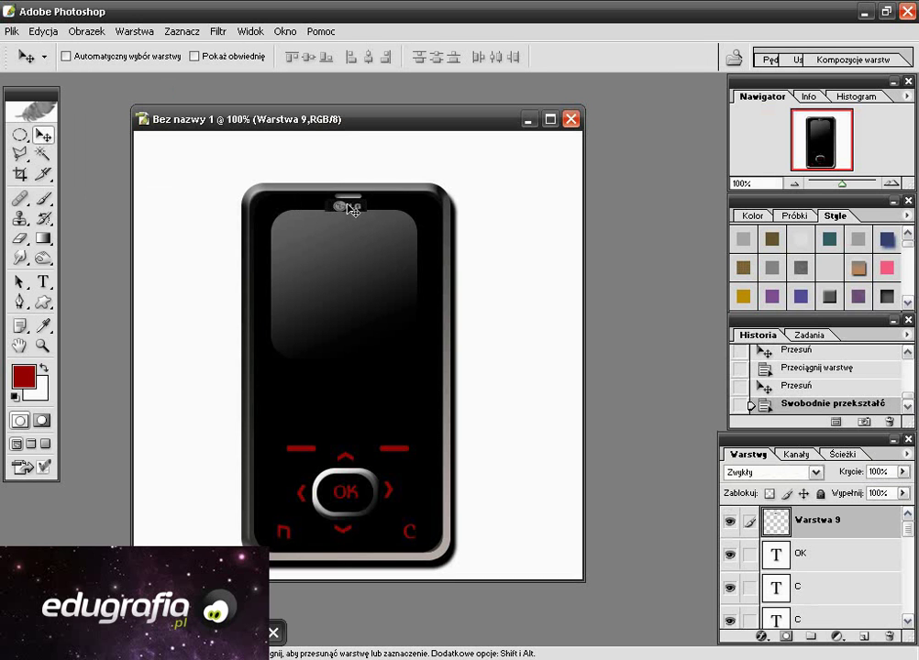
mouse_move(351, 209)
mouse_down()
mouse_move(370, 210)
mouse_move(362, 209)
mouse_up()
key(ctrl+t)
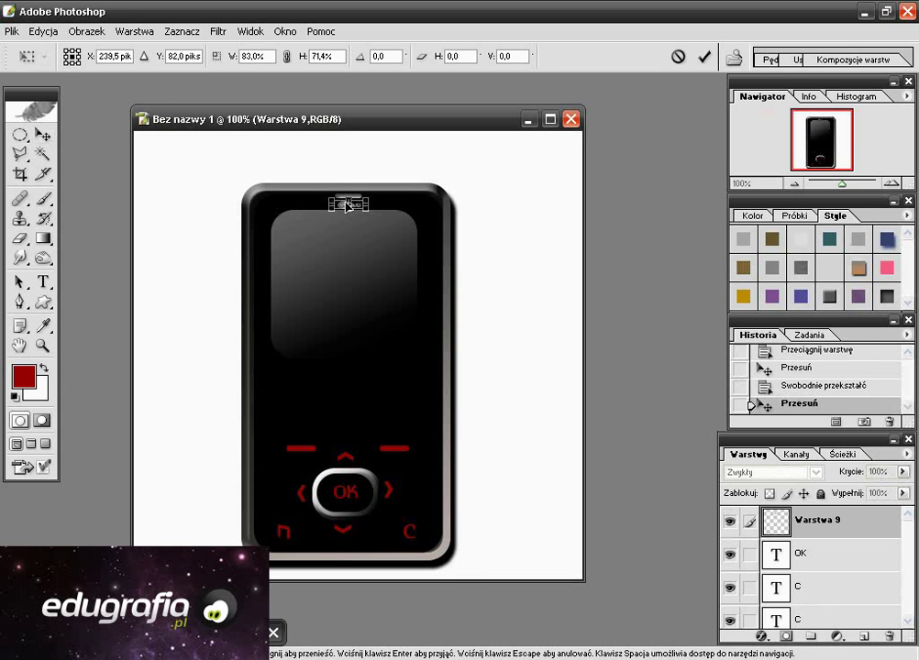
key(Return)
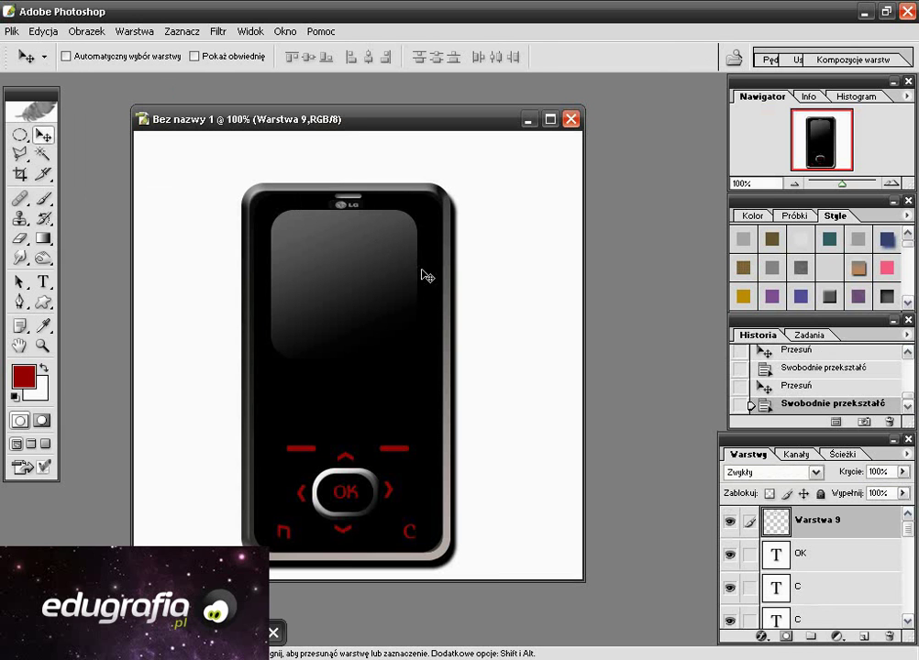